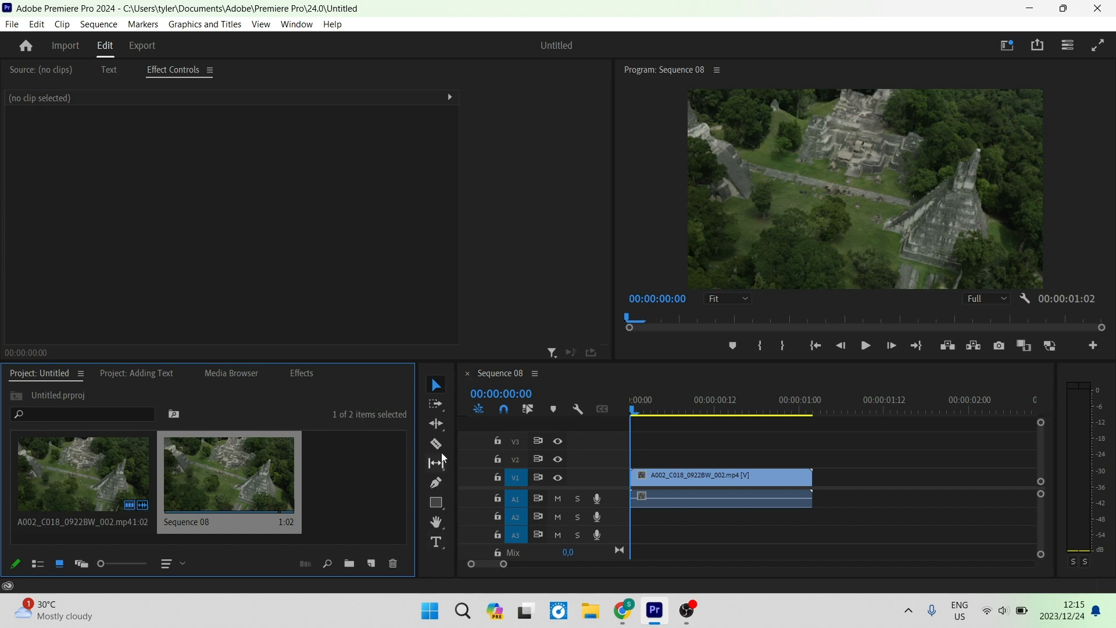
# Create a text layer over the clip in the program monitor and paste in the title "Adding Text".
pyautogui.click(437, 545)
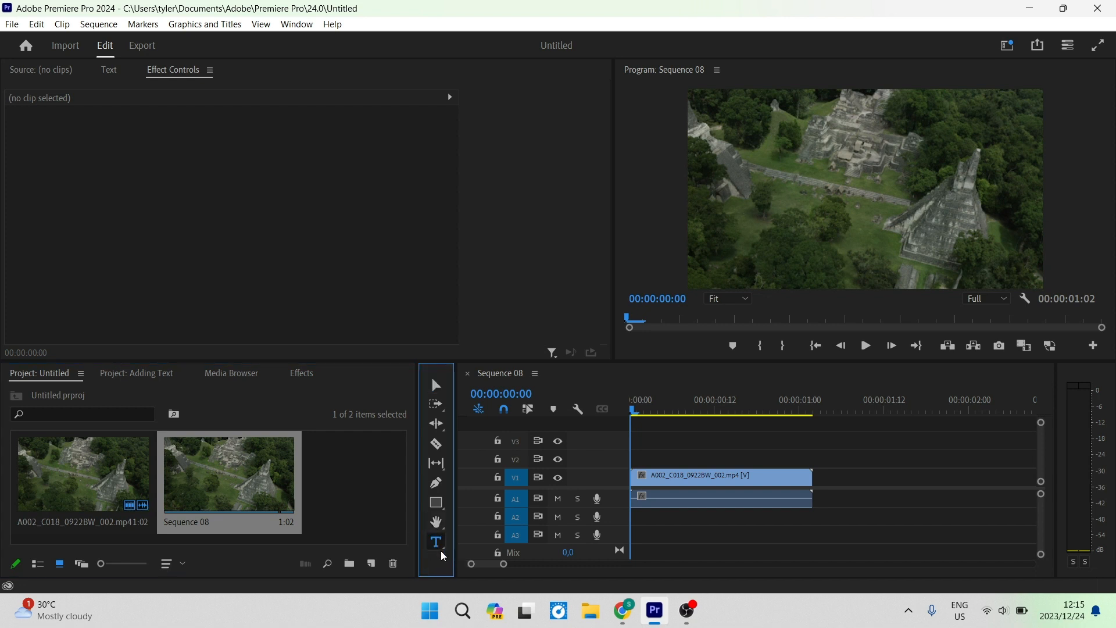
pyautogui.click(813, 153)
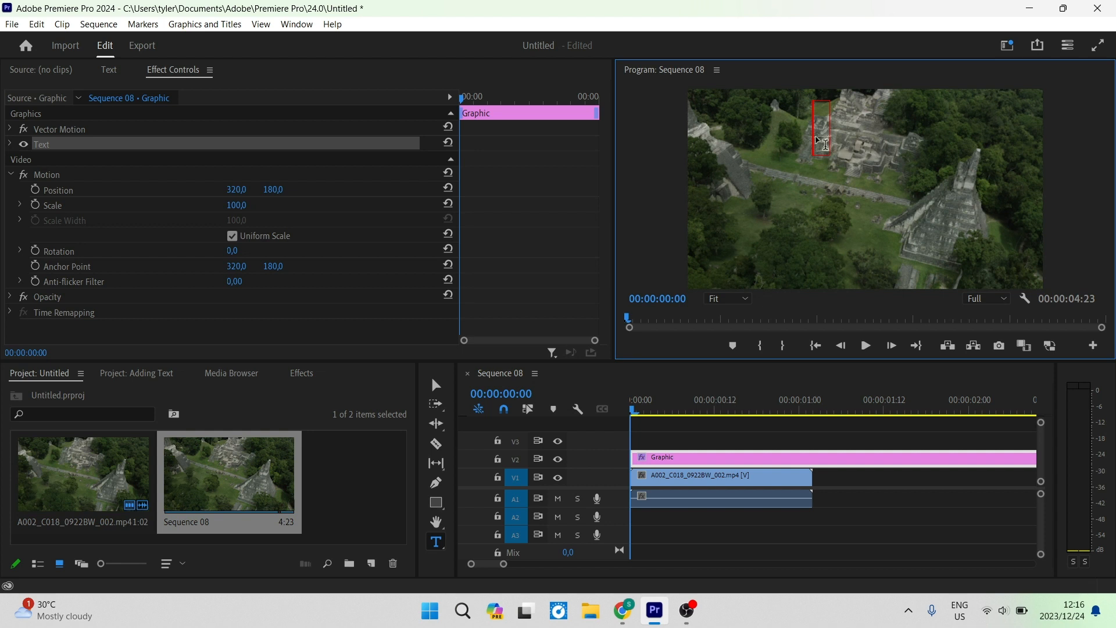
pyautogui.write('Adding Text')
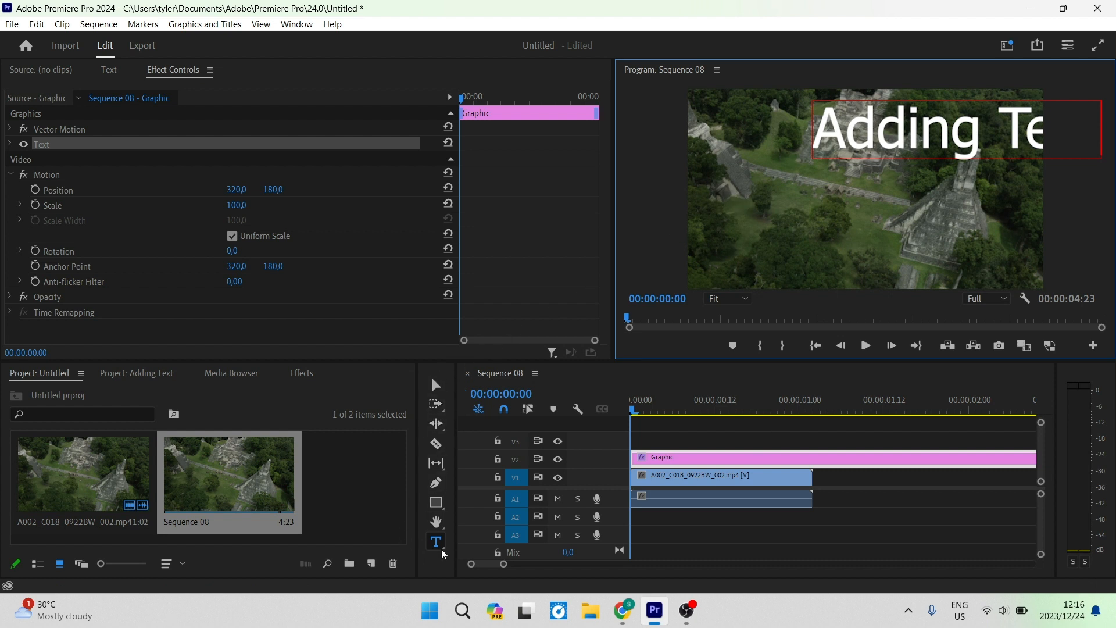
# Move the Adding Text title toward the centre of the frame, undoing an accidental resize.
pyautogui.click(436, 387)
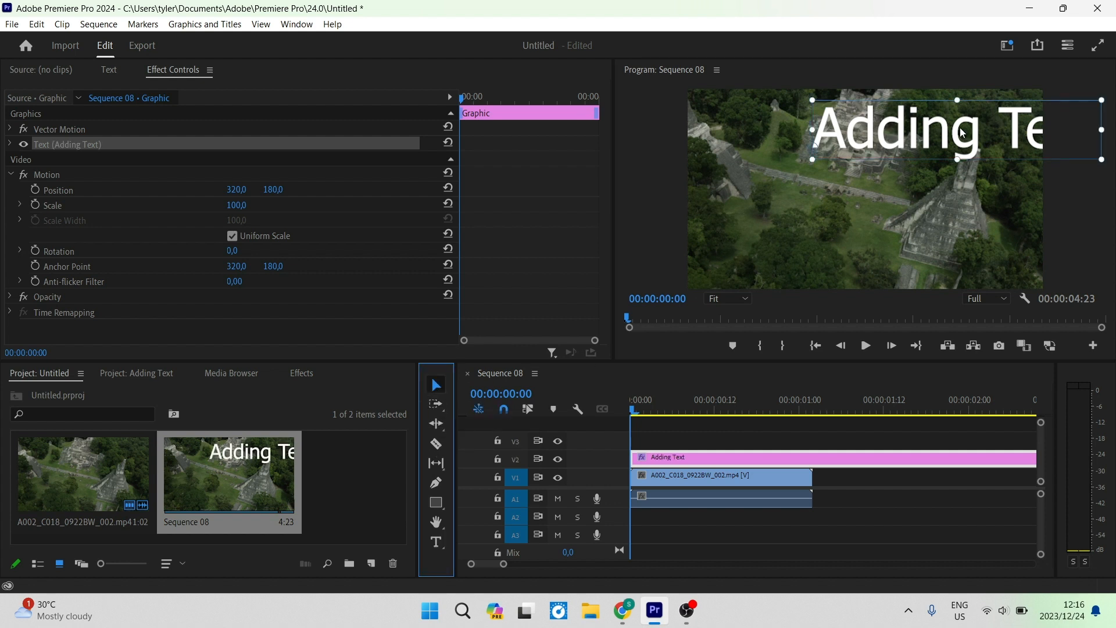
pyautogui.moveTo(963, 133); pyautogui.dragTo(865, 188)
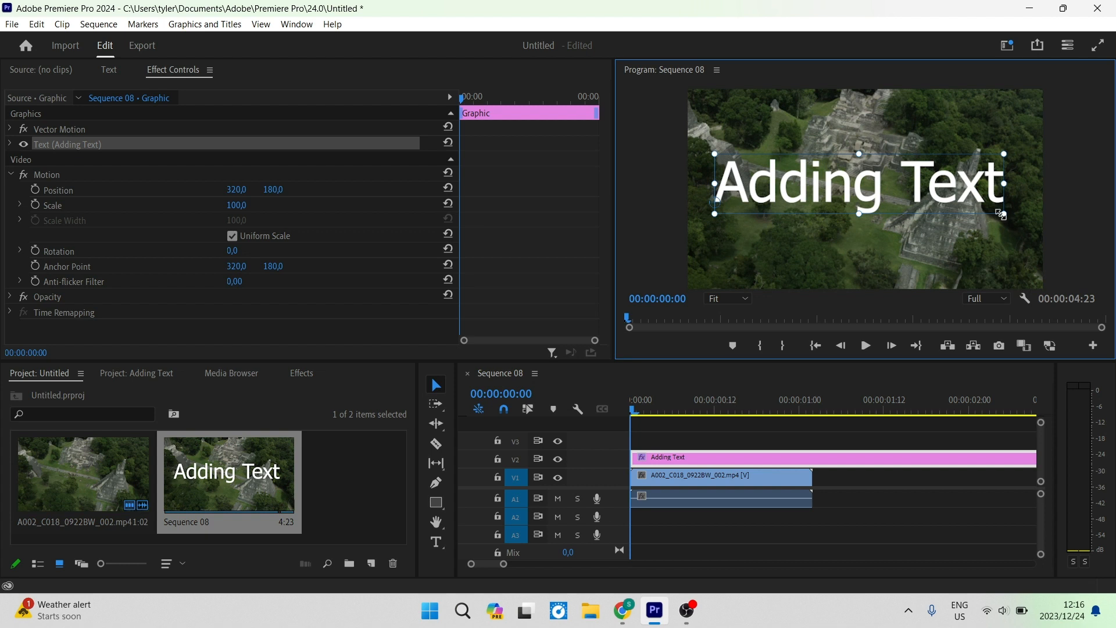
pyautogui.moveTo(1004, 214); pyautogui.dragTo(970, 209)
pyautogui.hotkey('ctrl', 'z')
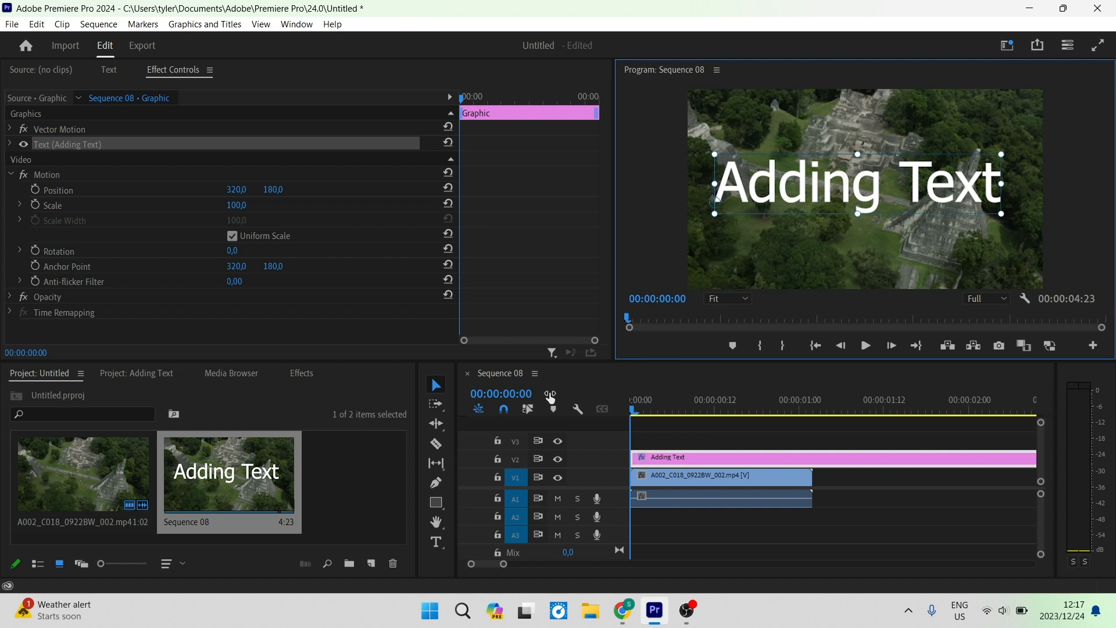
# Look through the Text panel's Transcript, Captions and Graphics tabs before returning to Effect Controls.
pyautogui.click(488, 342)
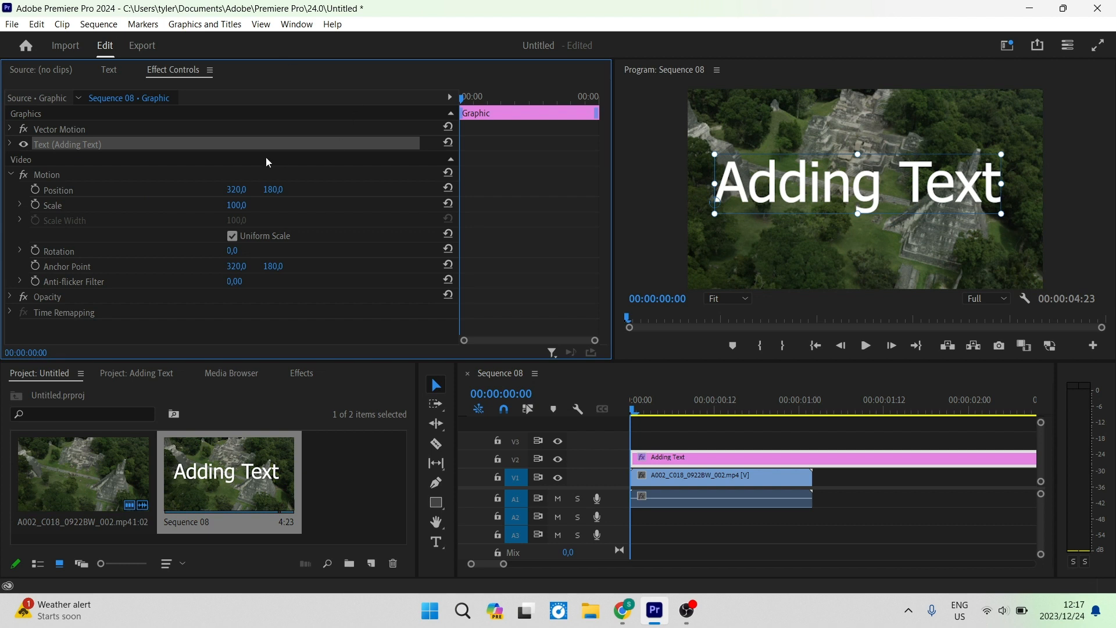
pyautogui.click(117, 70)
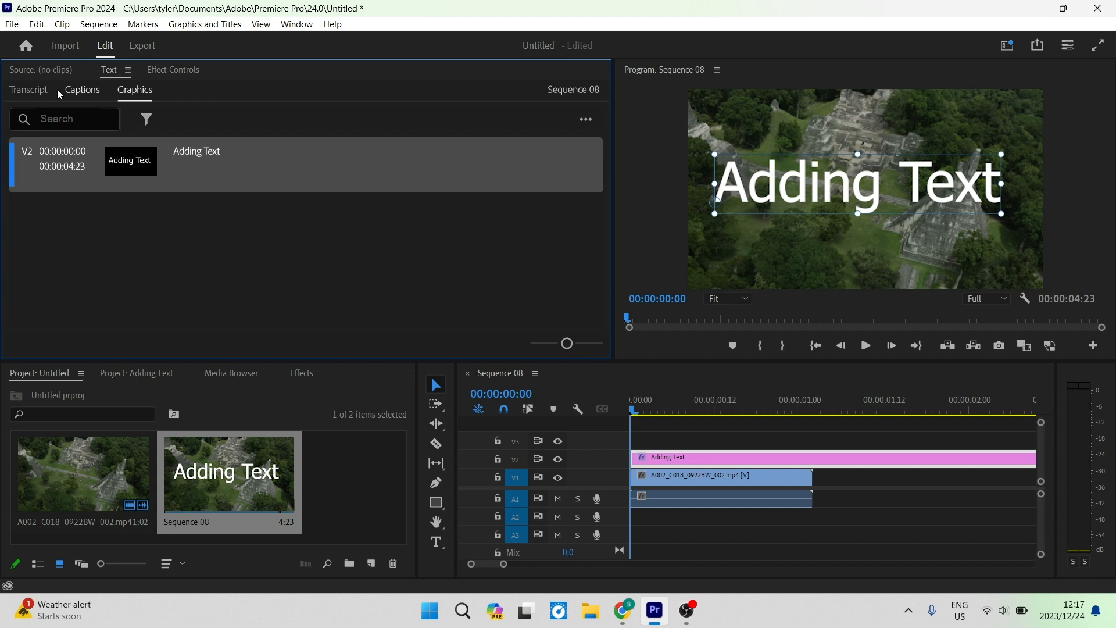
pyautogui.click(28, 92)
pyautogui.click(82, 91)
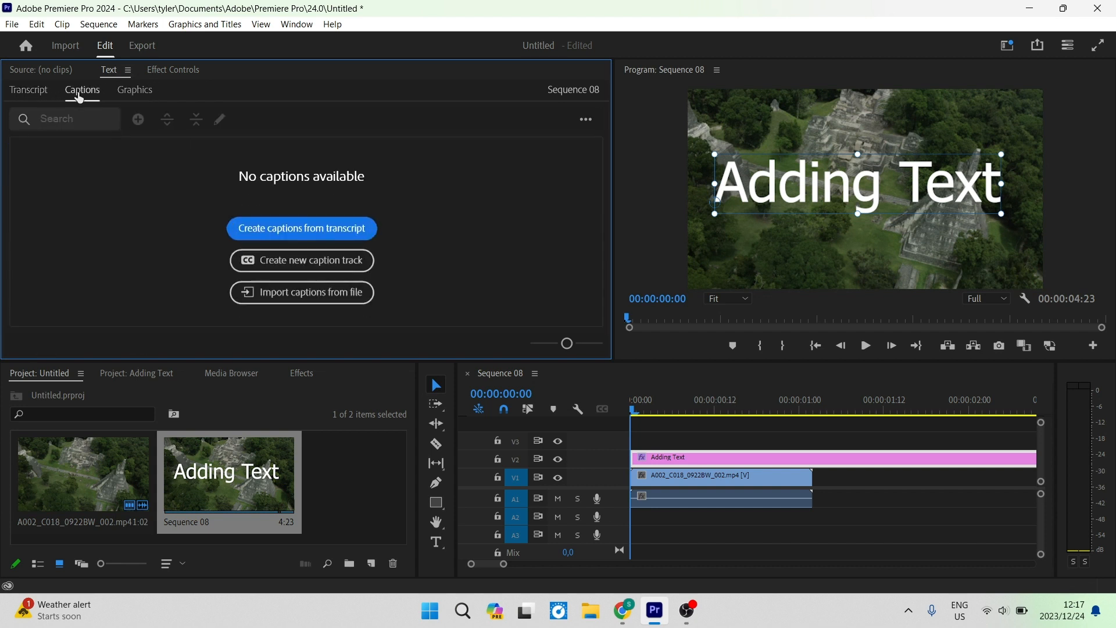
pyautogui.click(121, 93)
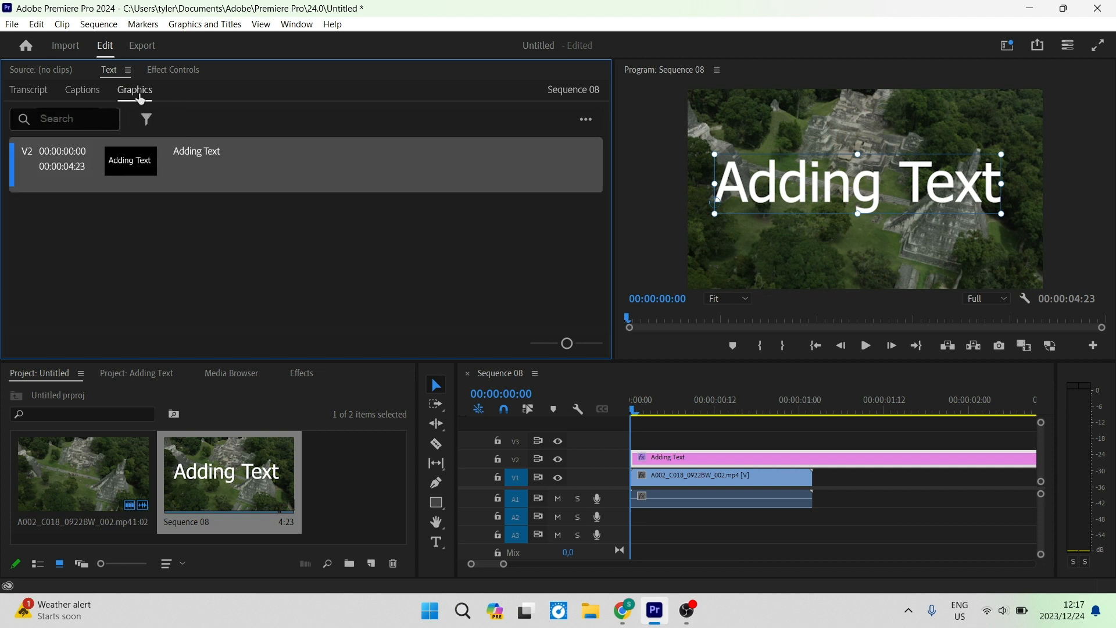
pyautogui.click(166, 73)
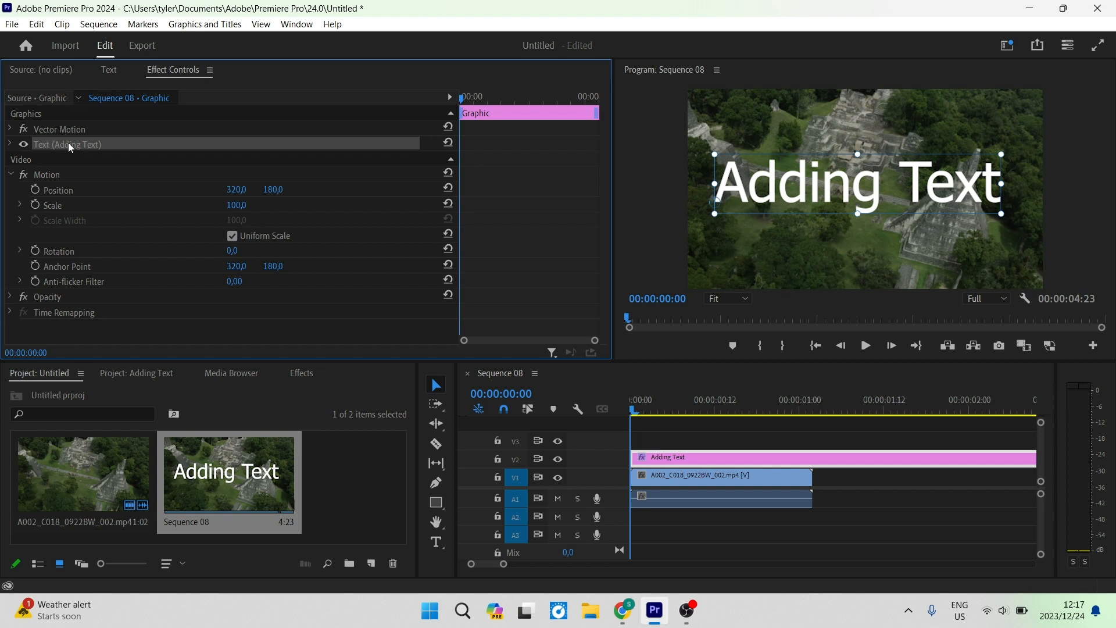
# Change the title's font to Wide Latin and reduce its font size to 45.
pyautogui.click(10, 144)
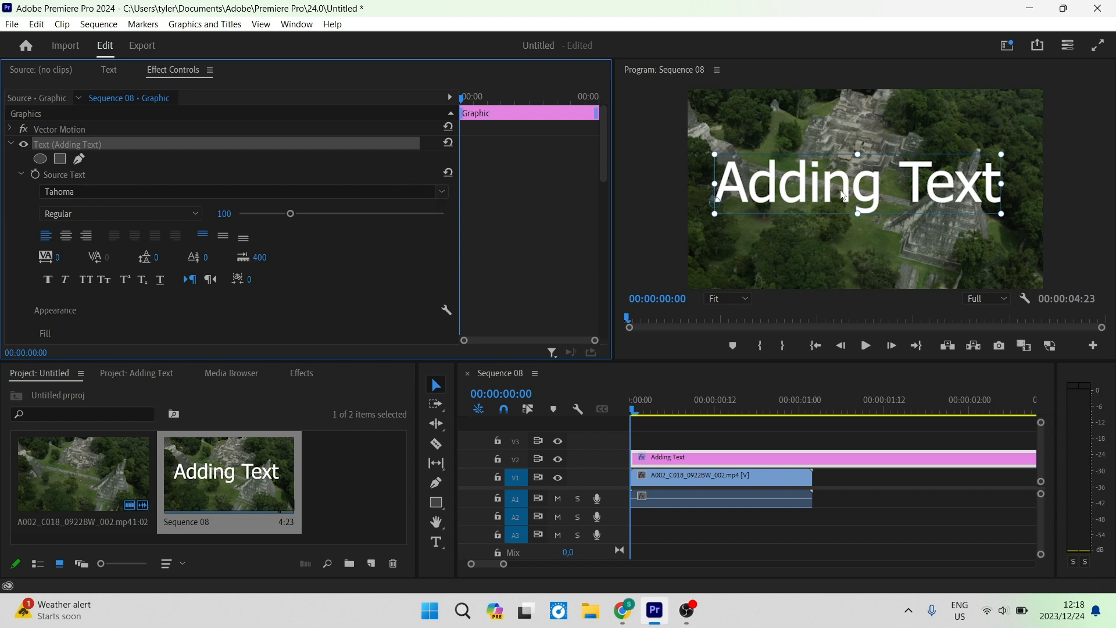
pyautogui.doubleClick(844, 196)
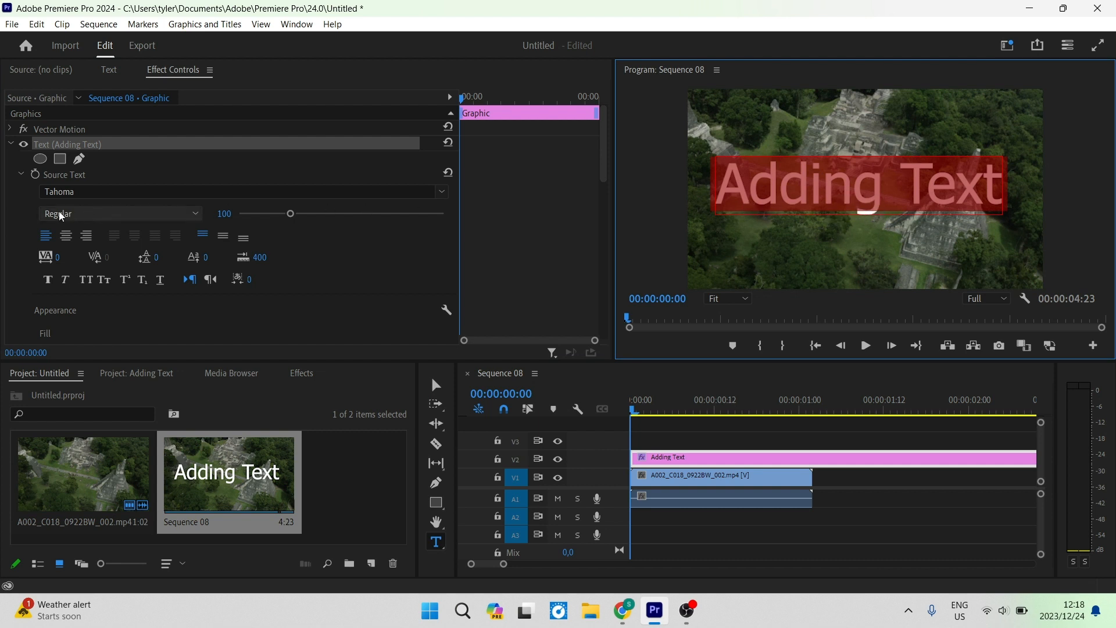
pyautogui.click(191, 191)
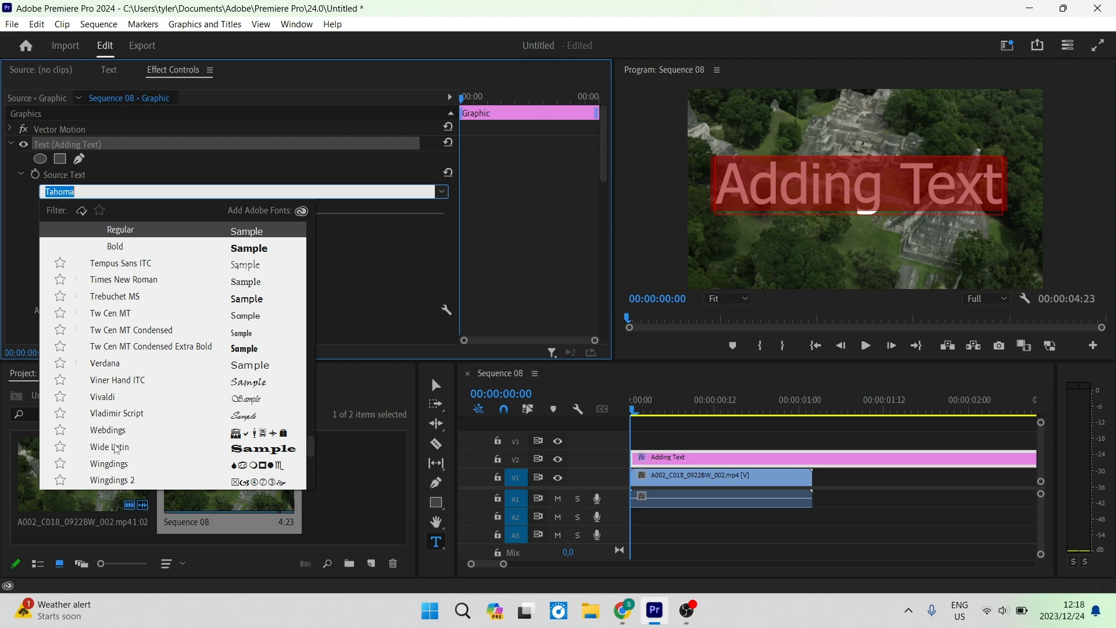
pyautogui.click(116, 448)
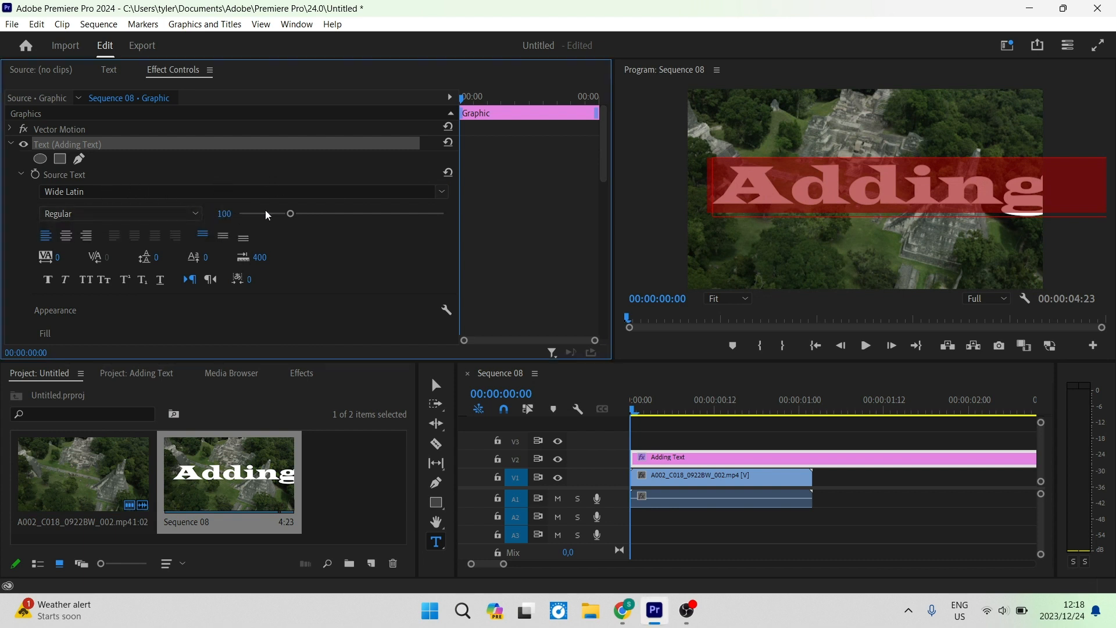
pyautogui.moveTo(290, 213); pyautogui.dragTo(261, 214)
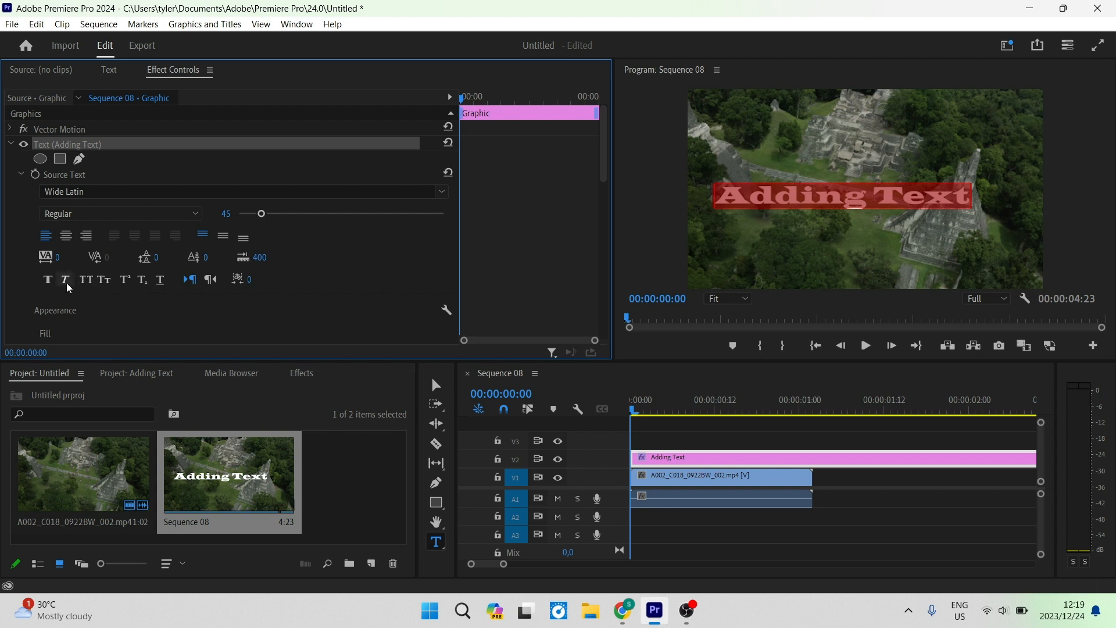
# Set the text fill colour to red FF0000.
pyautogui.scroll(-4, 89, 286)
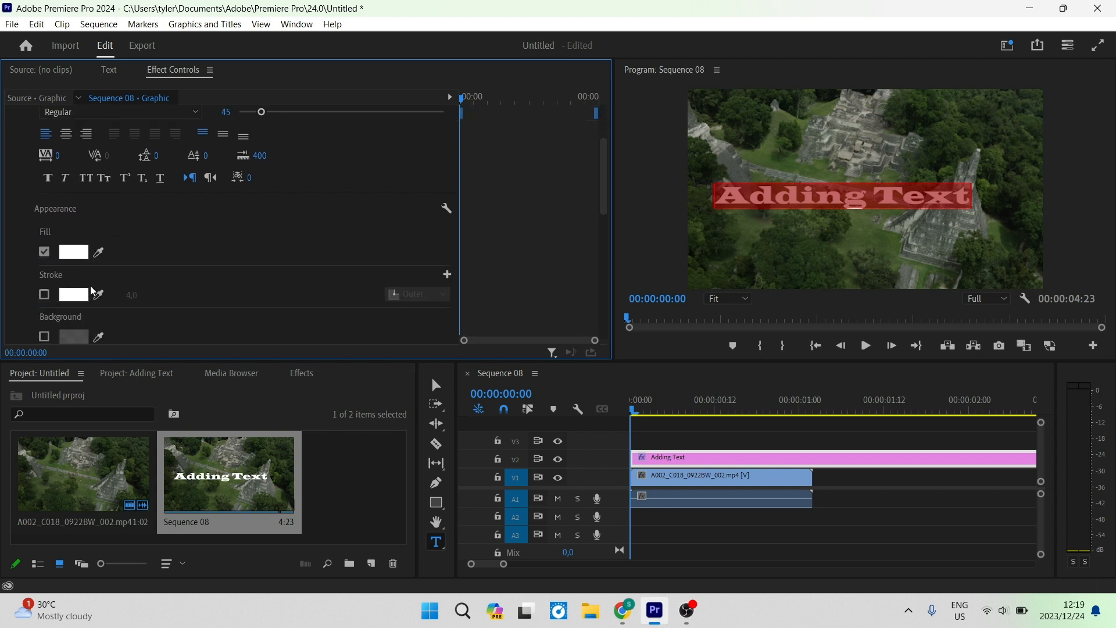
pyautogui.scroll(-2, 91, 291)
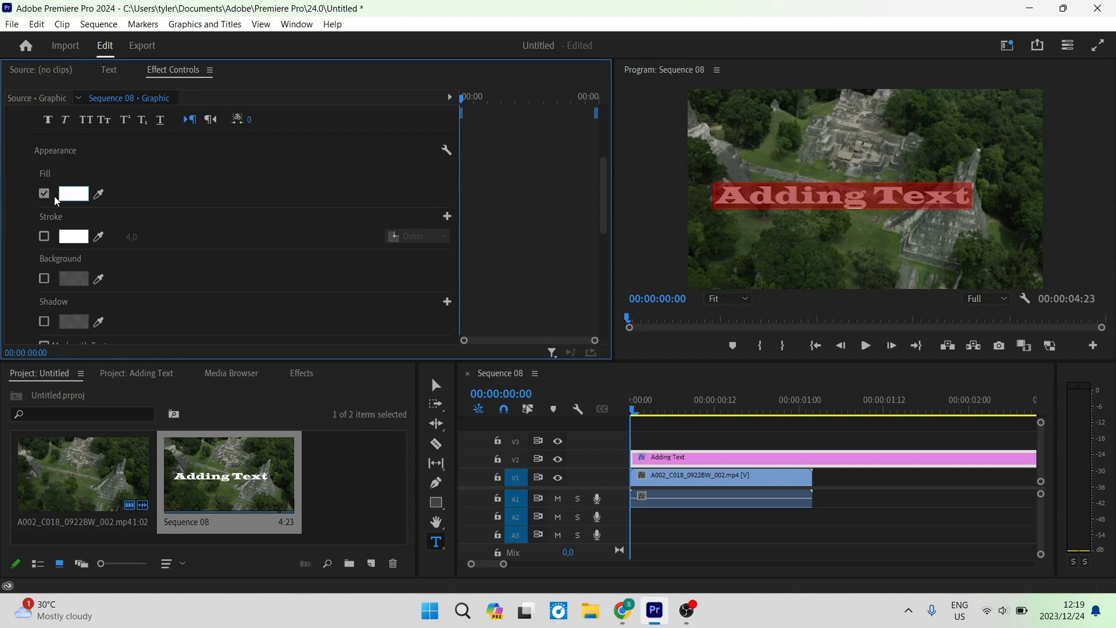
pyautogui.click(70, 197)
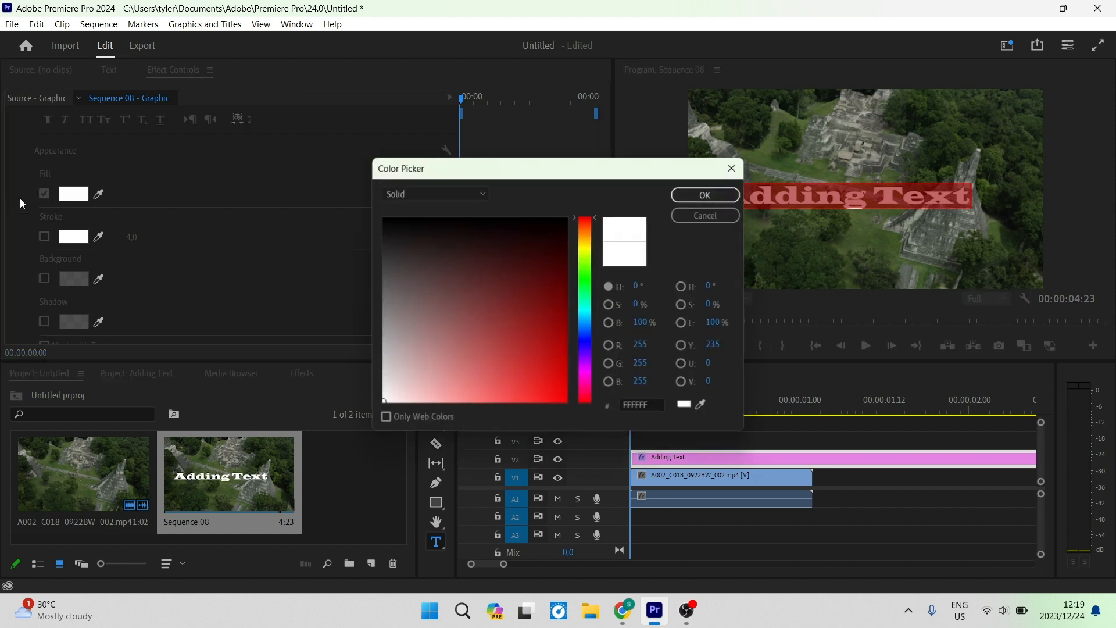
pyautogui.click(566, 401)
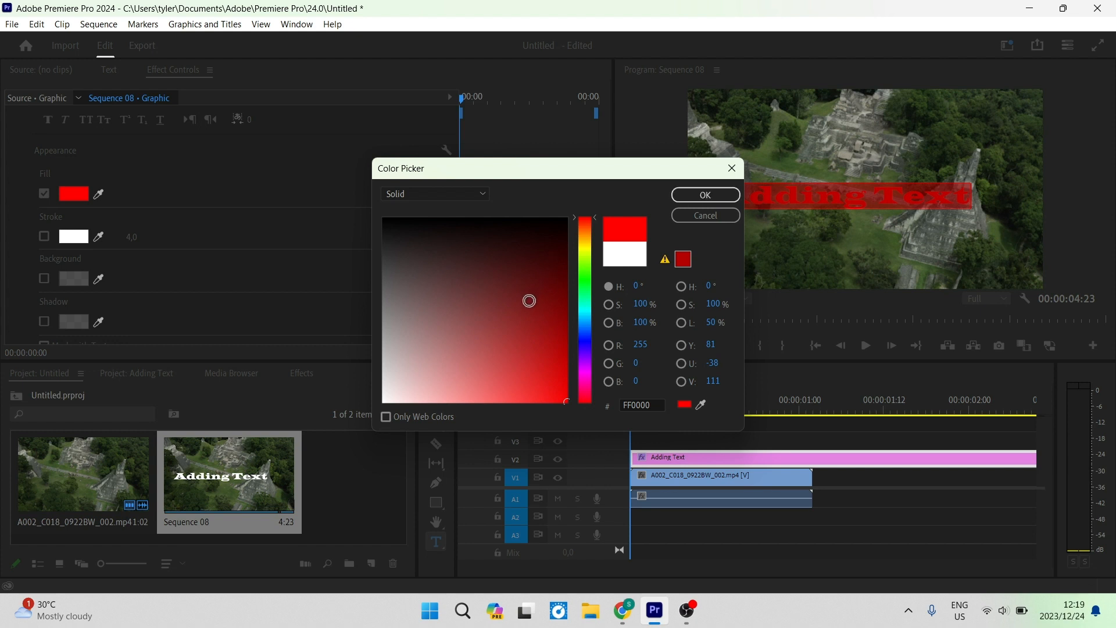
pyautogui.click(698, 196)
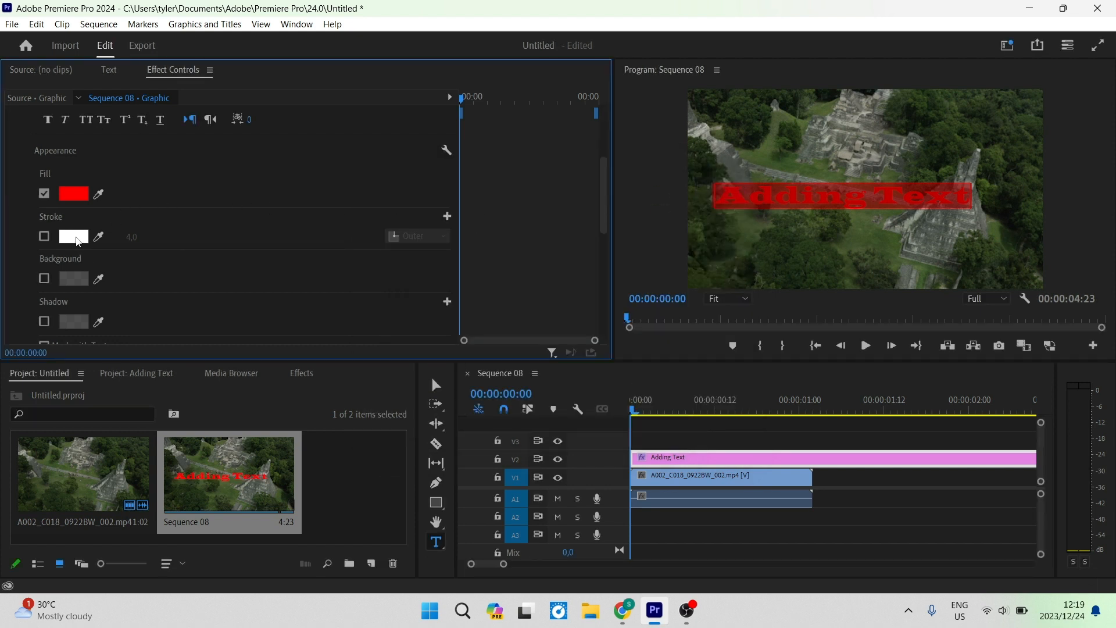
# Enable the white stroke, set its width to 2 and its position to Inner.
pyautogui.click(44, 238)
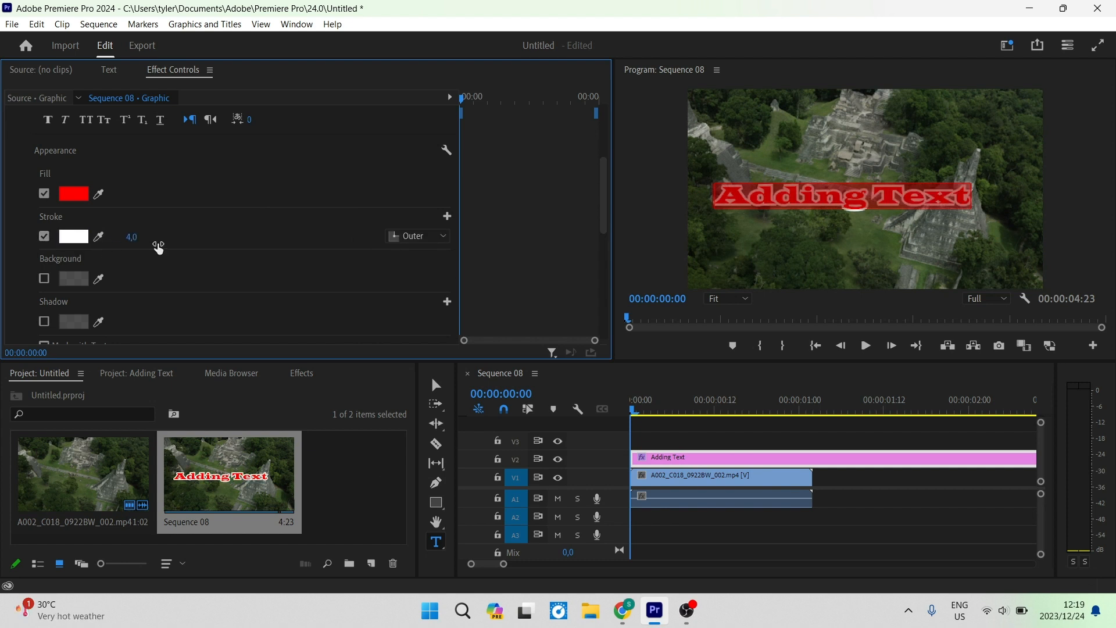
pyautogui.click(133, 238)
pyautogui.write('20')
pyautogui.press('Return')
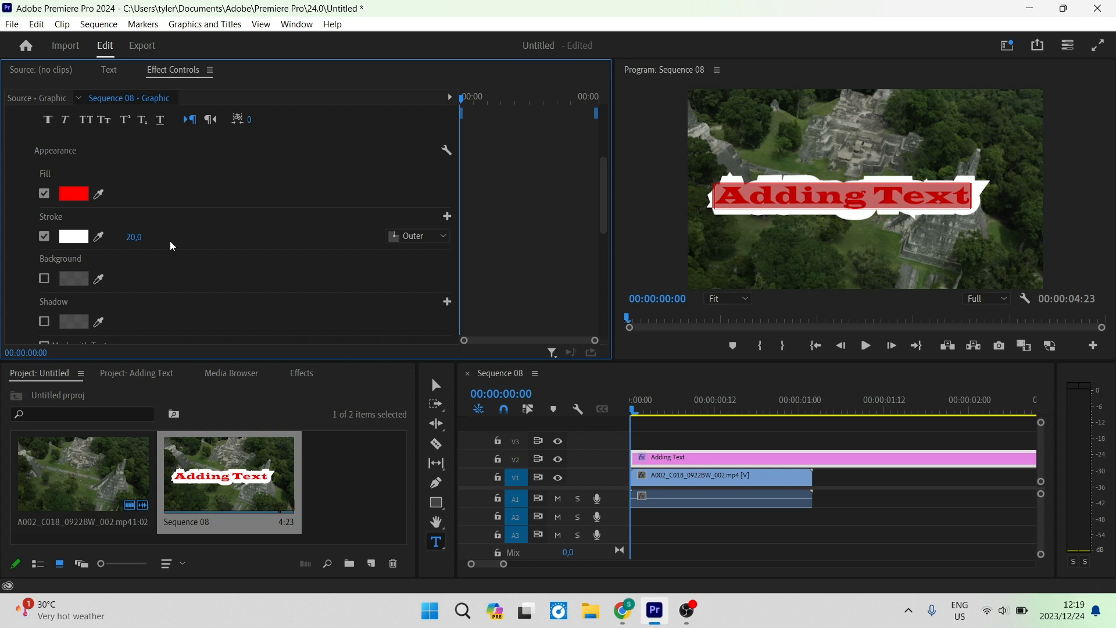
pyautogui.click(134, 237)
pyautogui.write('2')
pyautogui.press('Return')
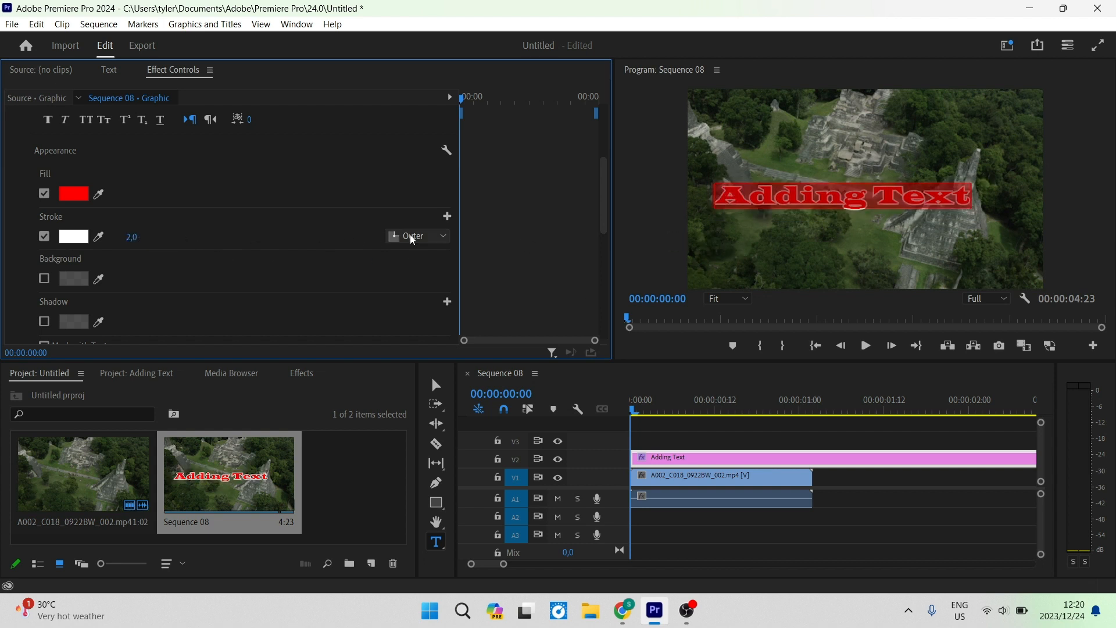
pyautogui.click(443, 235)
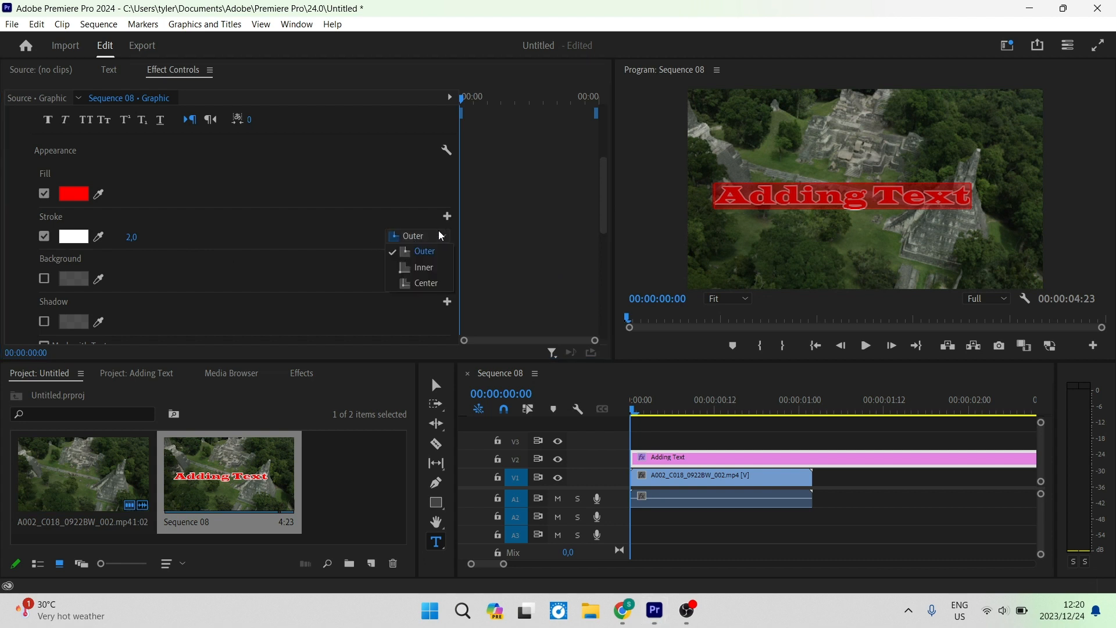
pyautogui.click(428, 267)
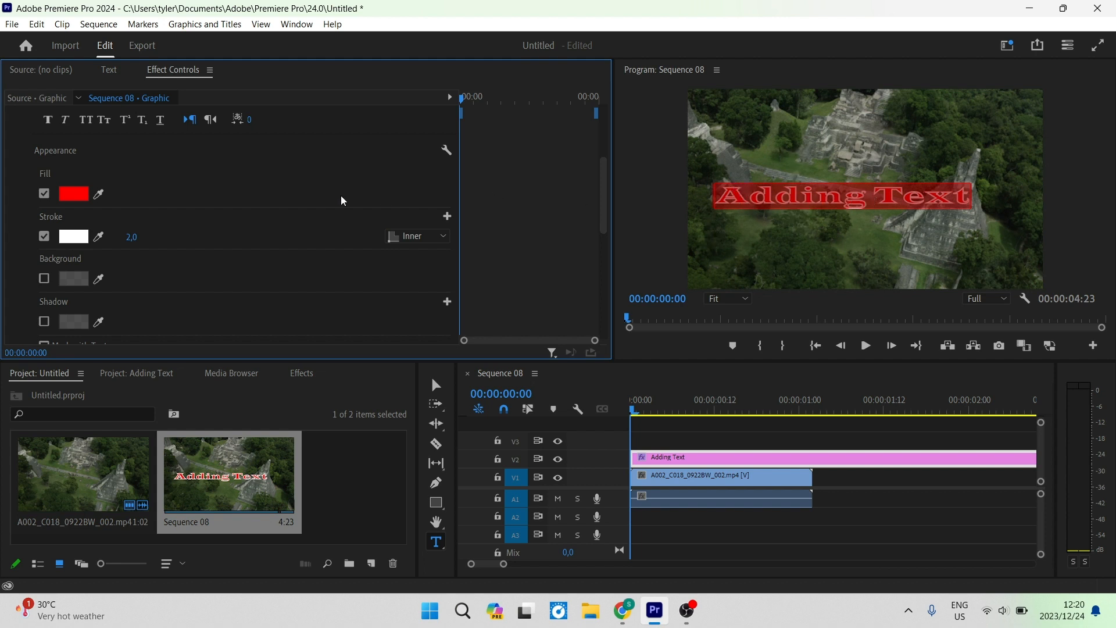
# Enable a background behind the text and set its colour to FFB600.
pyautogui.click(44, 279)
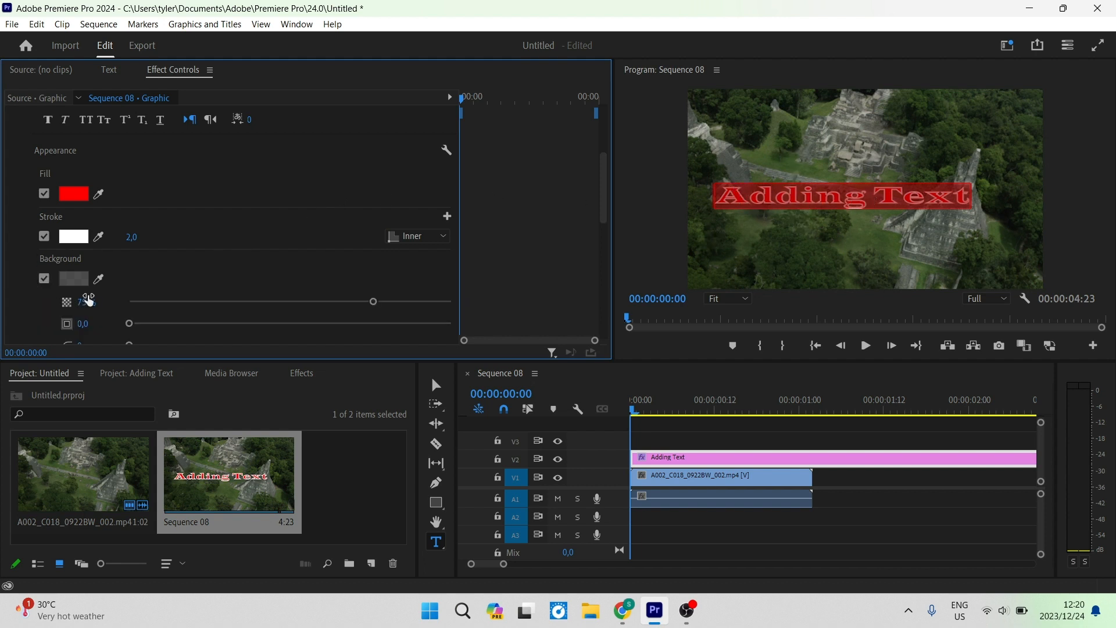
pyautogui.scroll(-1, 139, 284)
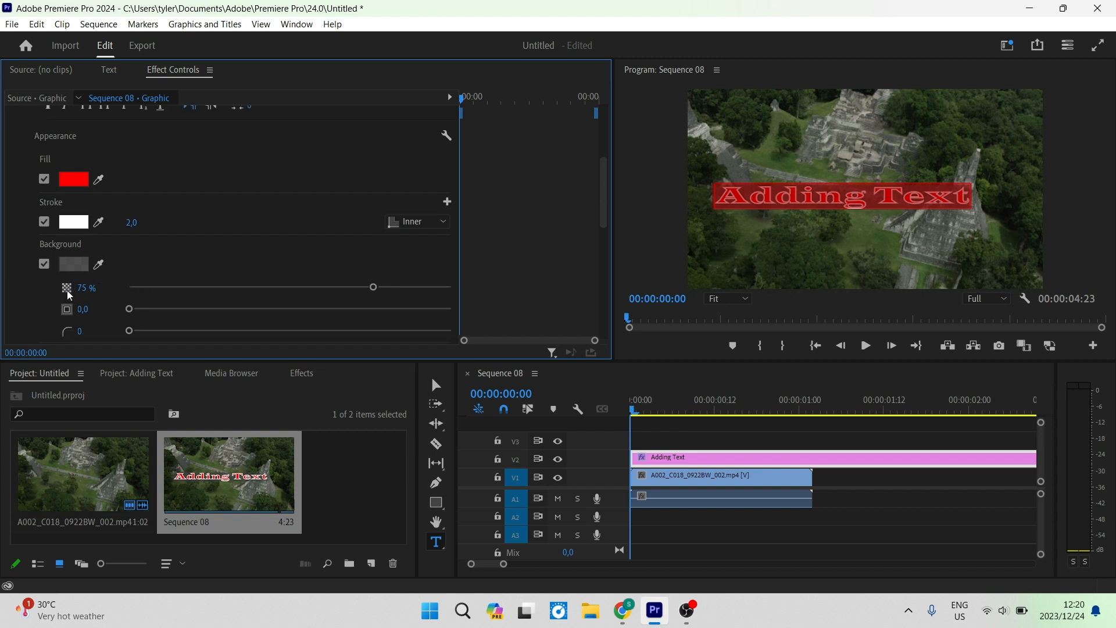
pyautogui.click(67, 264)
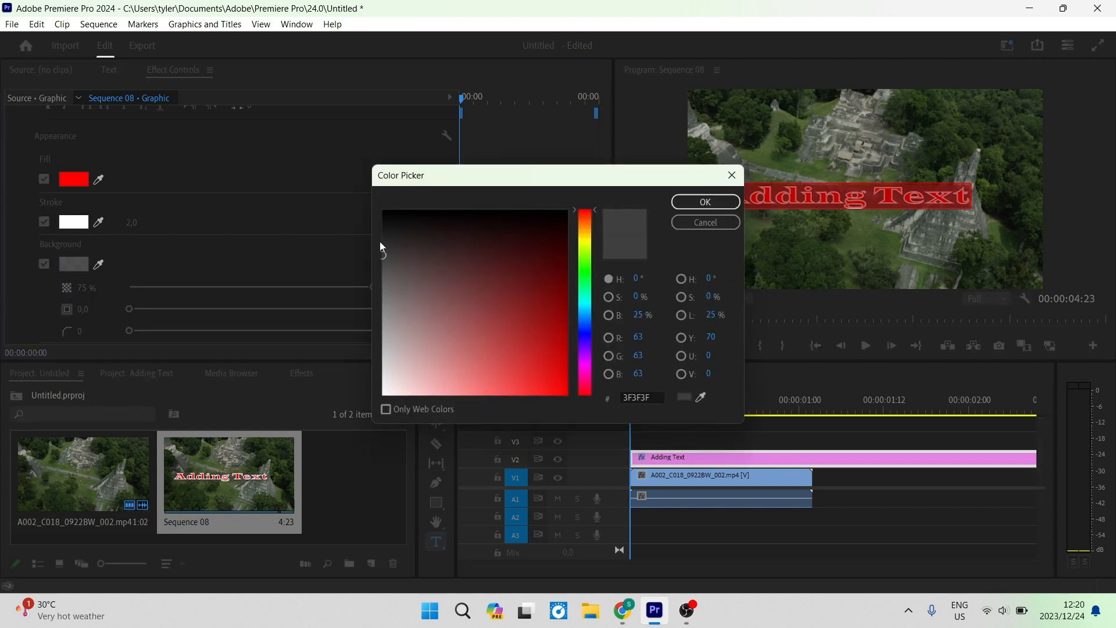
pyautogui.click(402, 258)
pyautogui.moveTo(439, 274)
pyautogui.mouseDown()
pyautogui.moveTo(533, 347)
pyautogui.moveTo(562, 294)
pyautogui.moveTo(543, 363)
pyautogui.moveTo(570, 478)
pyautogui.mouseUp()
pyautogui.click(587, 232)
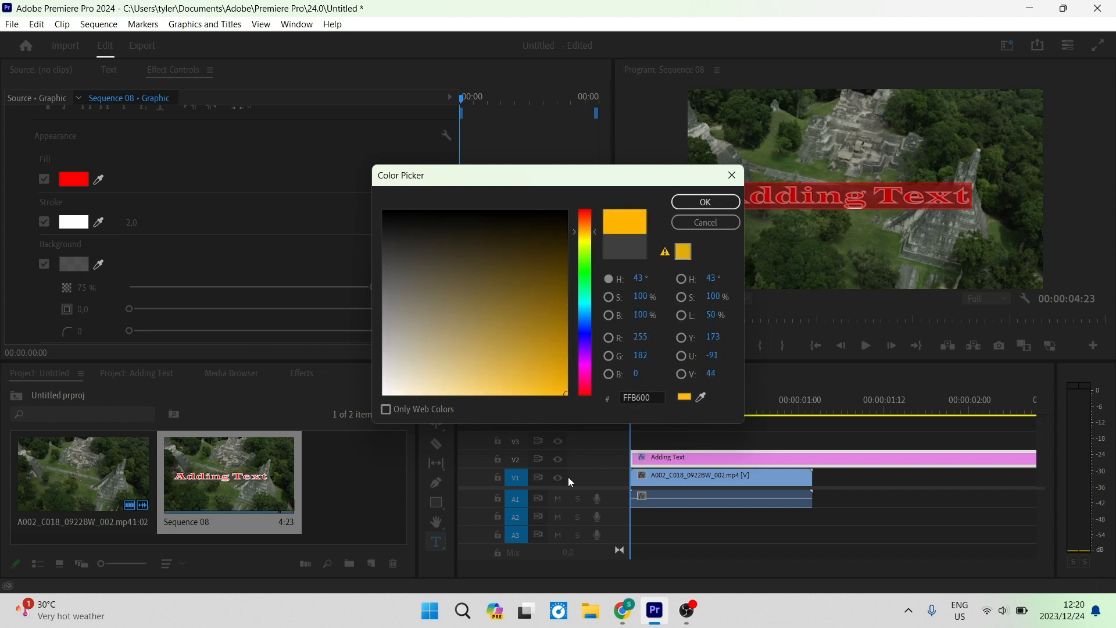
pyautogui.click(685, 204)
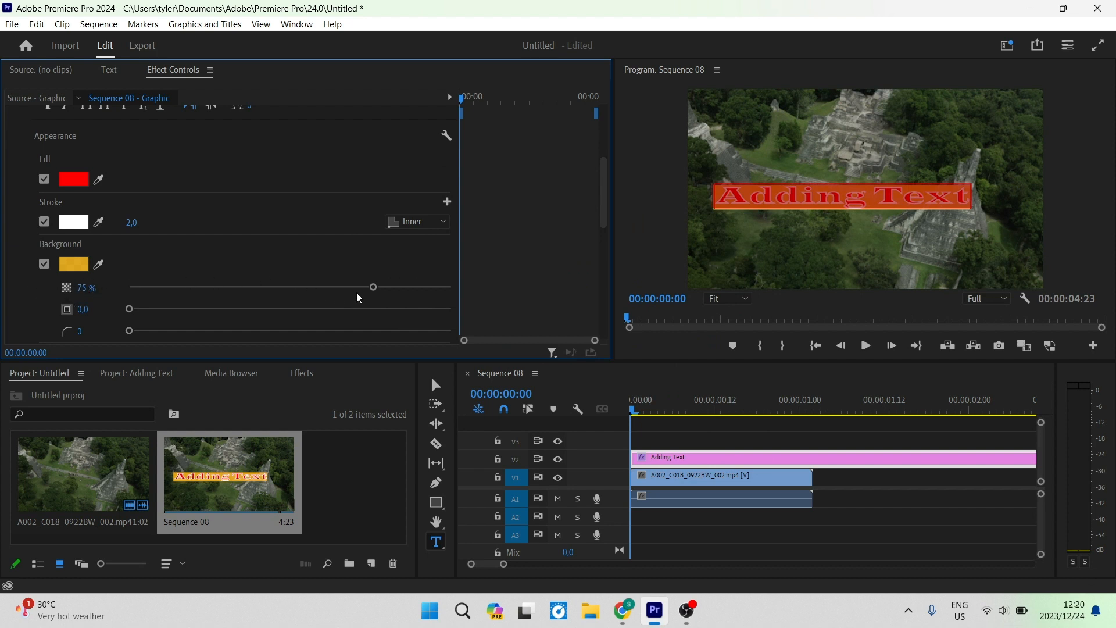
# Set the background opacity to 100% and its size to about 7.4.
pyautogui.moveTo(374, 295); pyautogui.dragTo(525, 291)
pyautogui.scroll(-1, 219, 268)
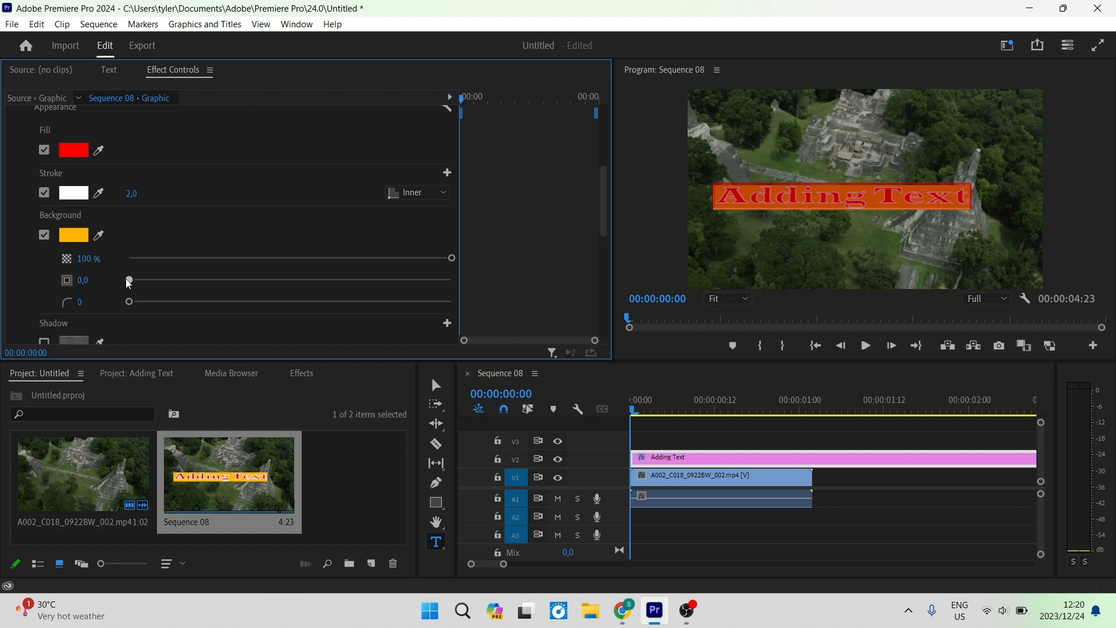
pyautogui.moveTo(128, 283); pyautogui.dragTo(154, 287)
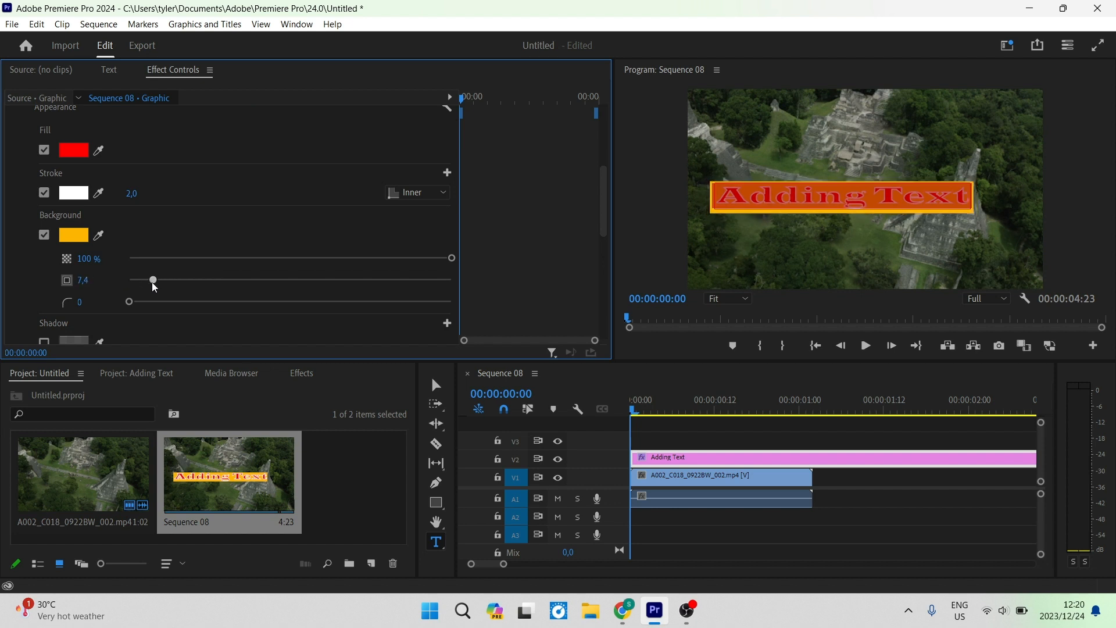
# Round the background's corners with a corner radius of 100.
pyautogui.scroll(-1, 144, 286)
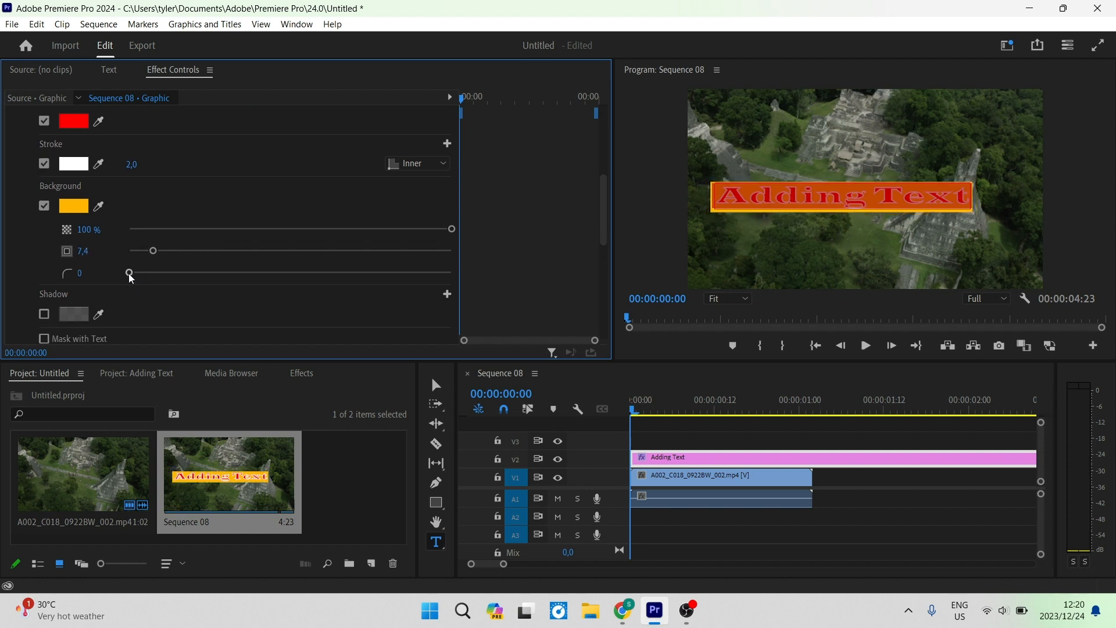
pyautogui.moveTo(148, 274); pyautogui.dragTo(93, 274)
pyautogui.moveTo(147, 275); pyautogui.dragTo(481, 259)
pyautogui.scroll(-3, 176, 240)
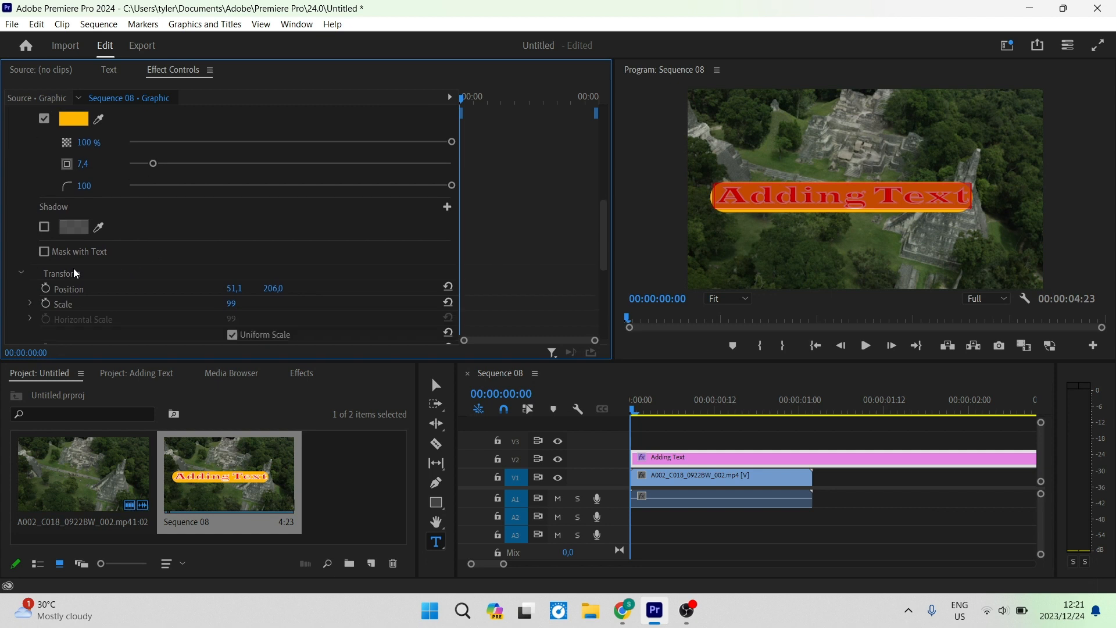
# Enable a shadow on the text and set its colour to 19FF00.
pyautogui.click(43, 227)
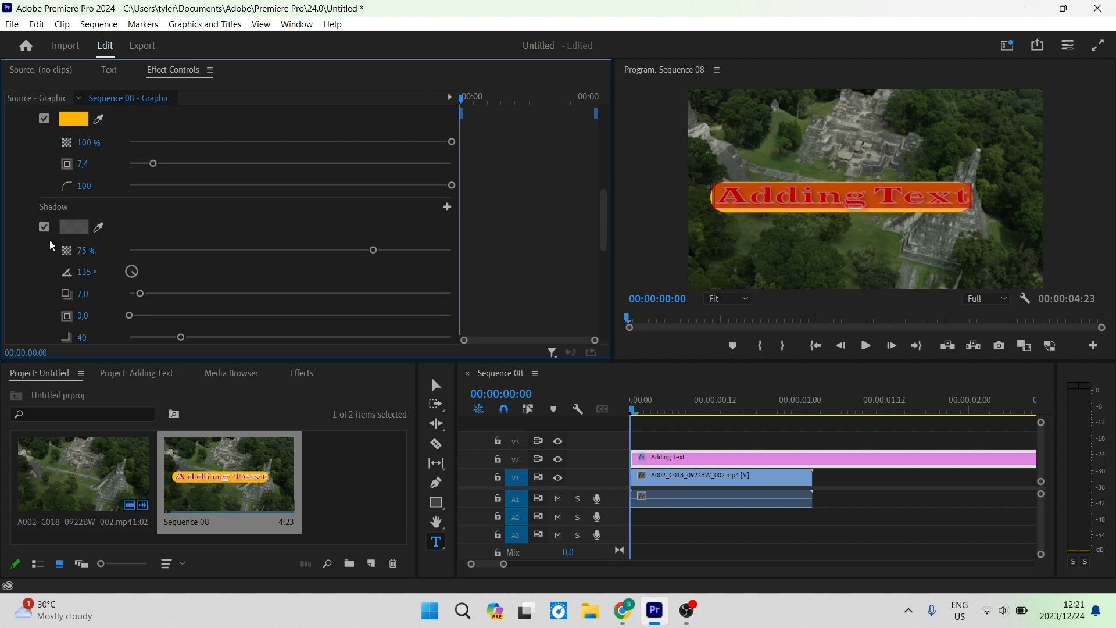
pyautogui.click(78, 230)
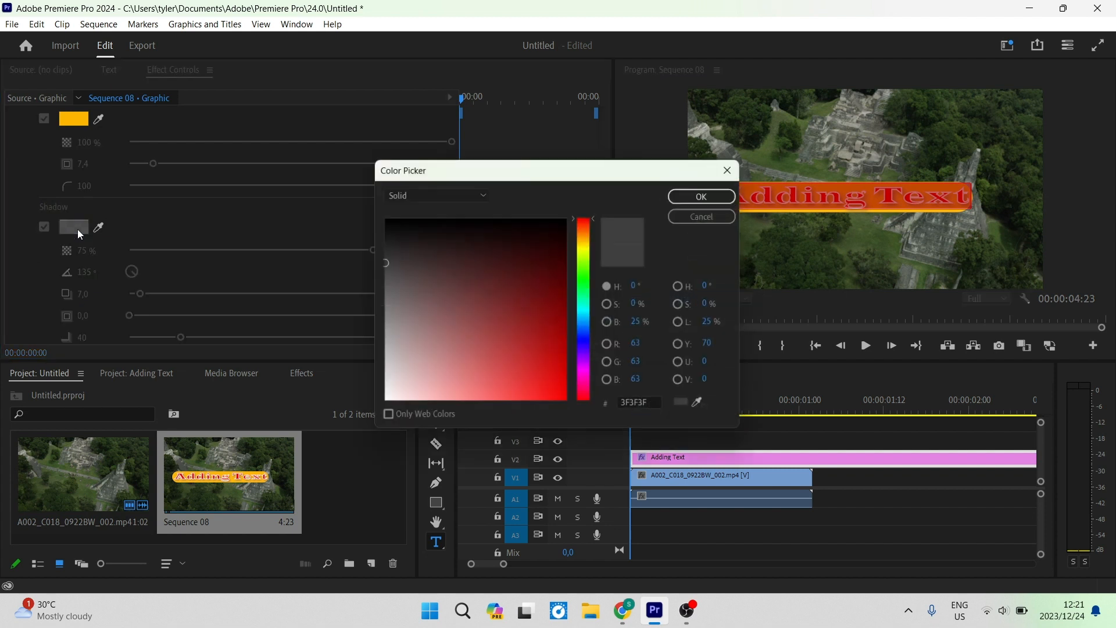
pyautogui.click(584, 278)
pyautogui.moveTo(544, 295); pyautogui.dragTo(582, 428)
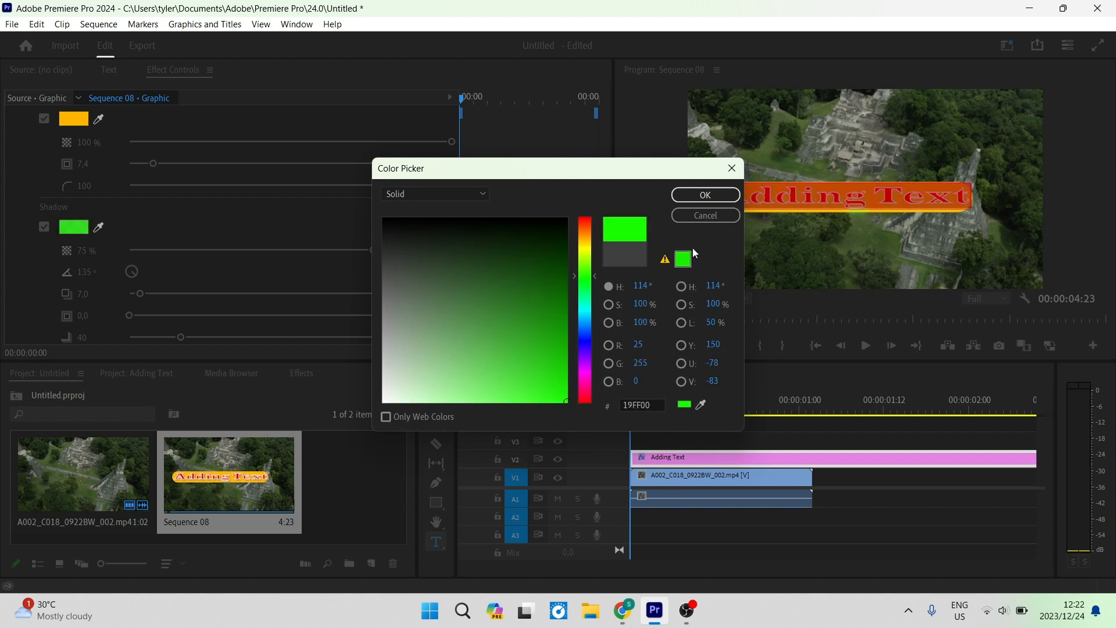
pyautogui.click(706, 195)
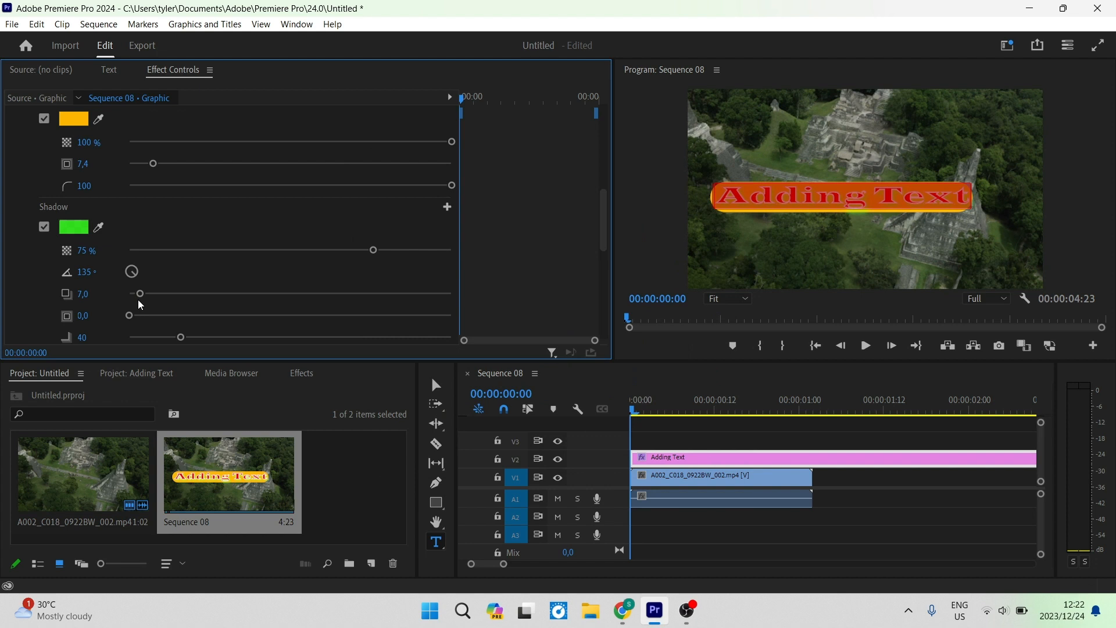
# Set the shadow distance to about 81 and its size to about 7.
pyautogui.moveTo(143, 295); pyautogui.dragTo(259, 298)
pyautogui.scroll(-1, 174, 296)
pyautogui.moveTo(131, 302); pyautogui.dragTo(175, 314)
# Rotate the text graphic to 45°.
pyautogui.scroll(-2, 199, 291)
pyautogui.scroll(-2, 172, 277)
pyautogui.scroll(-3, 172, 277)
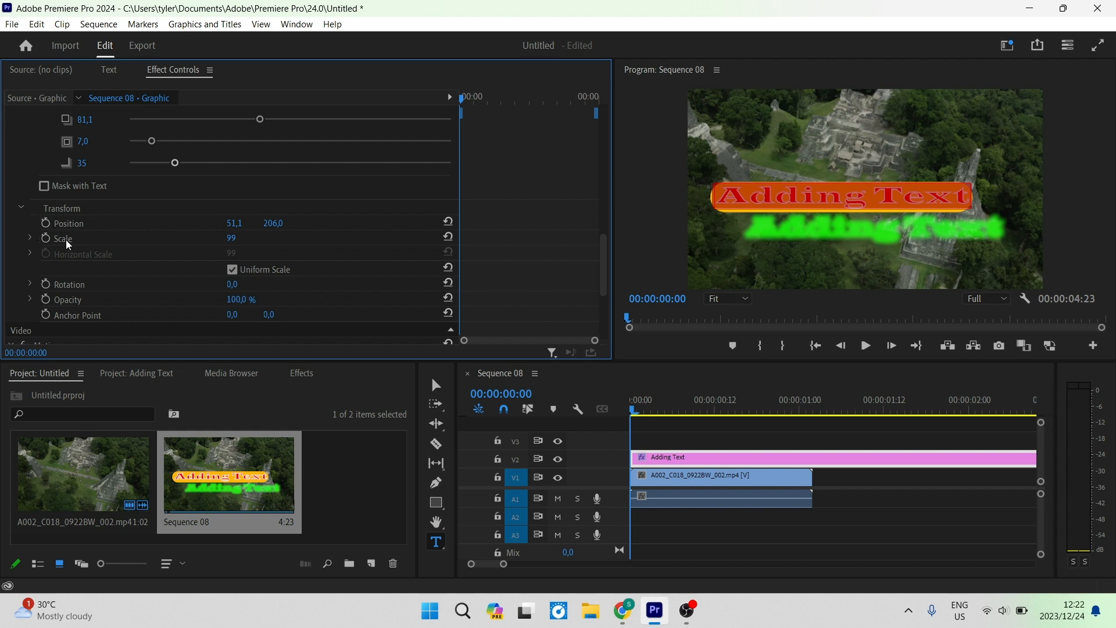
pyautogui.scroll(-1, 52, 238)
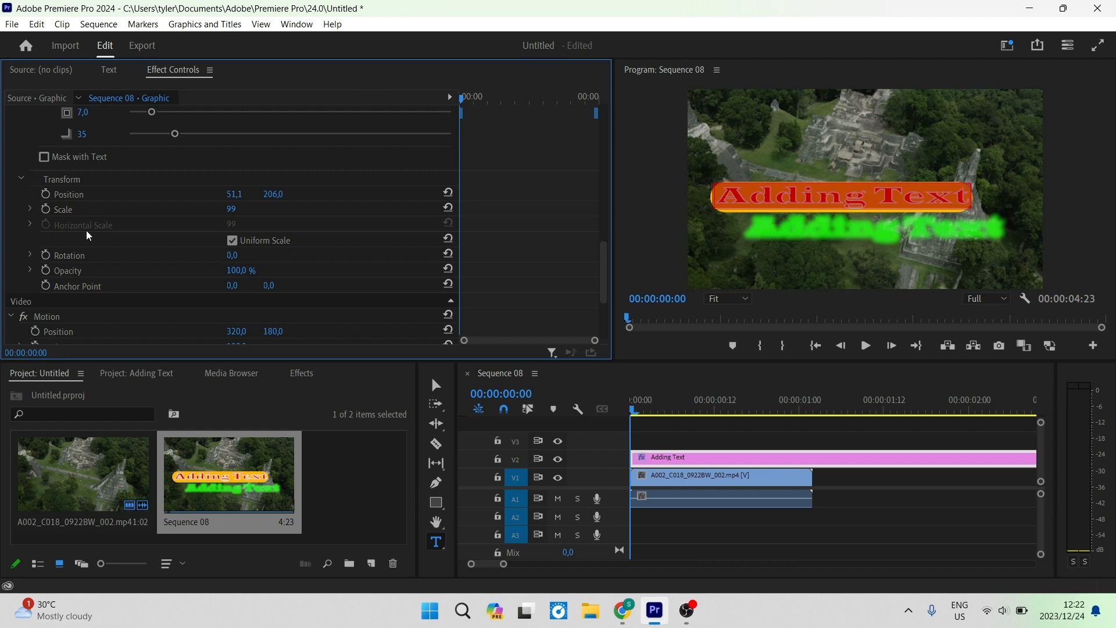
pyautogui.scroll(-3, 86, 232)
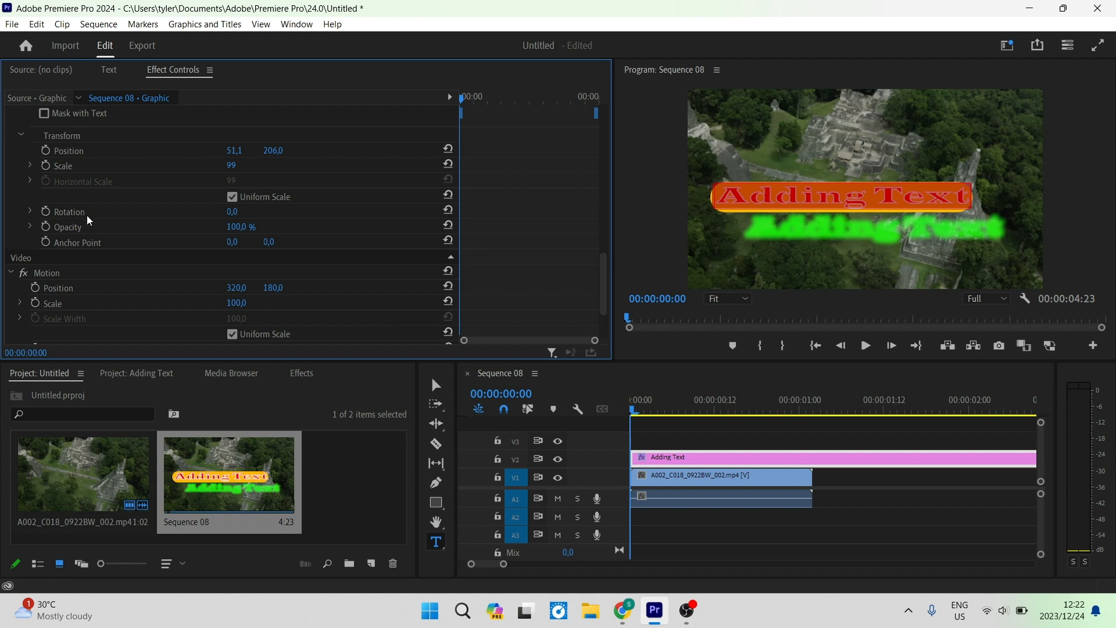
pyautogui.click(242, 211)
pyautogui.write('45')
pyautogui.press('BackSpace')
pyautogui.press('BackSpace')
pyautogui.press('BackSpace')
pyautogui.press('BackSpace')
pyautogui.press('BackSpace')
pyautogui.write('45')
pyautogui.press('Return')
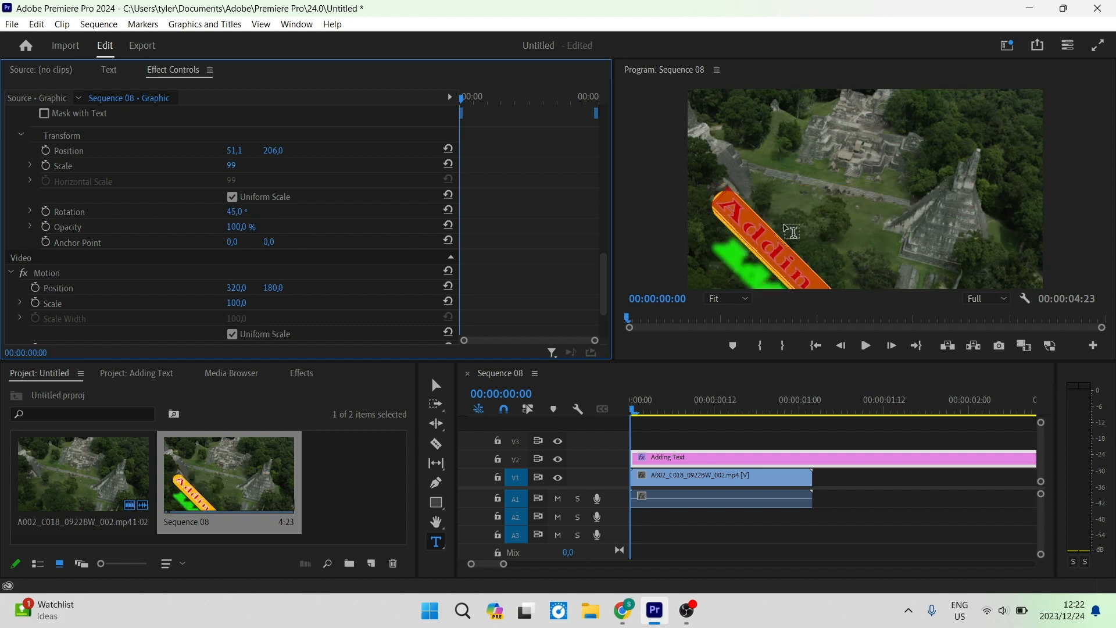
# Reset the text graphic's rotation to 0°.
pyautogui.click(235, 212)
pyautogui.write('0')
pyautogui.press('Return')
# Set the graphic clip's opacity blend mode to Overlay.
pyautogui.scroll(-1, 254, 230)
pyautogui.scroll(-2, 253, 231)
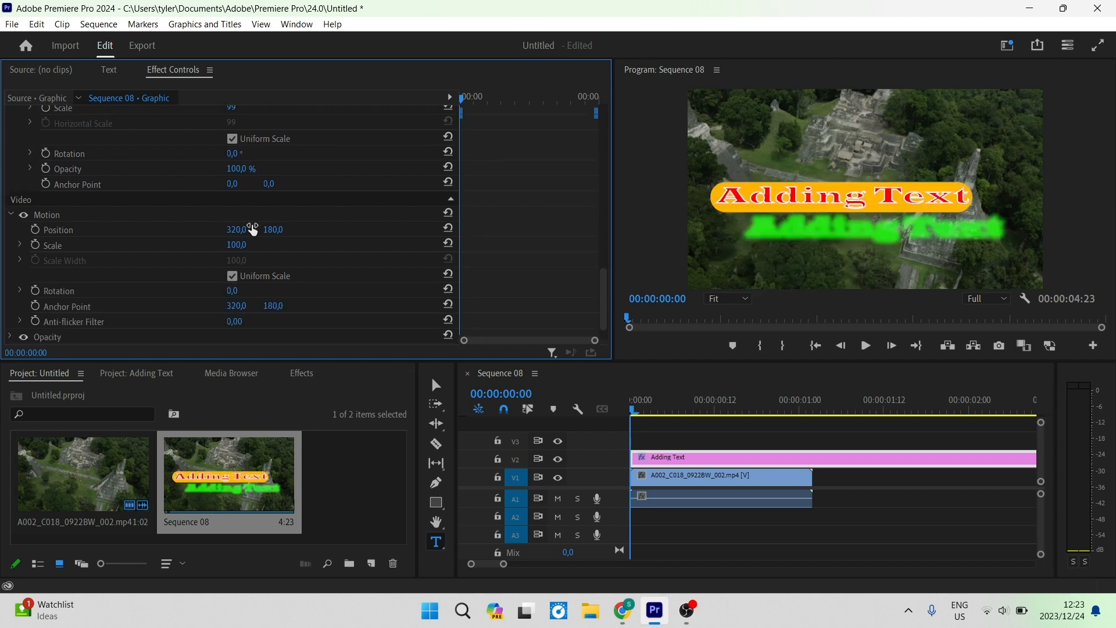
pyautogui.scroll(-2, 253, 229)
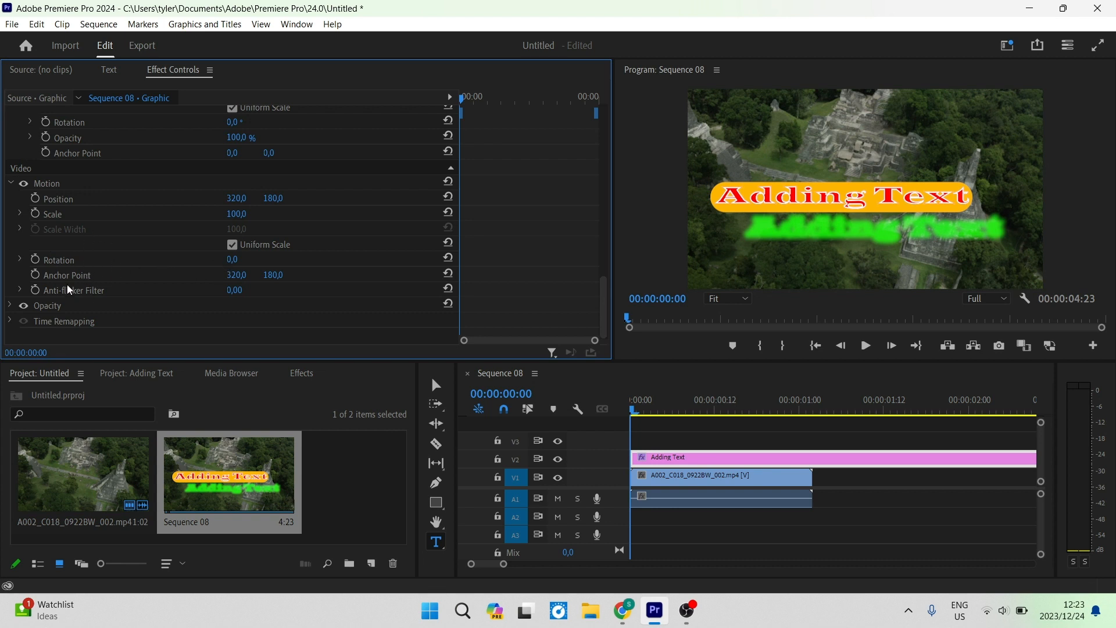
pyautogui.click(10, 305)
pyautogui.scroll(-2, 75, 290)
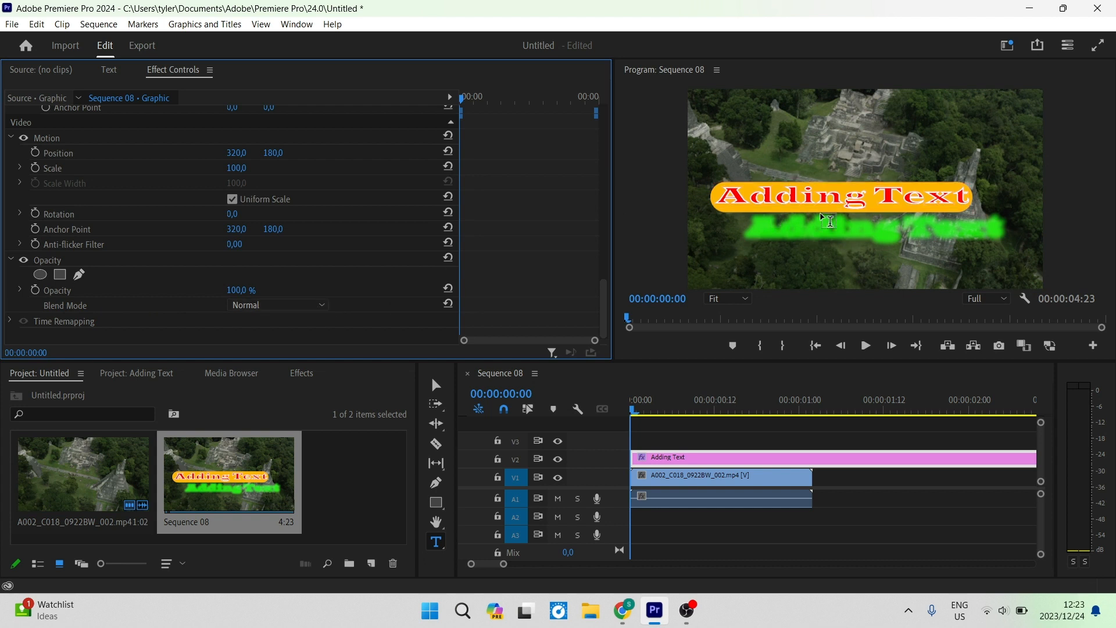
pyautogui.click(292, 303)
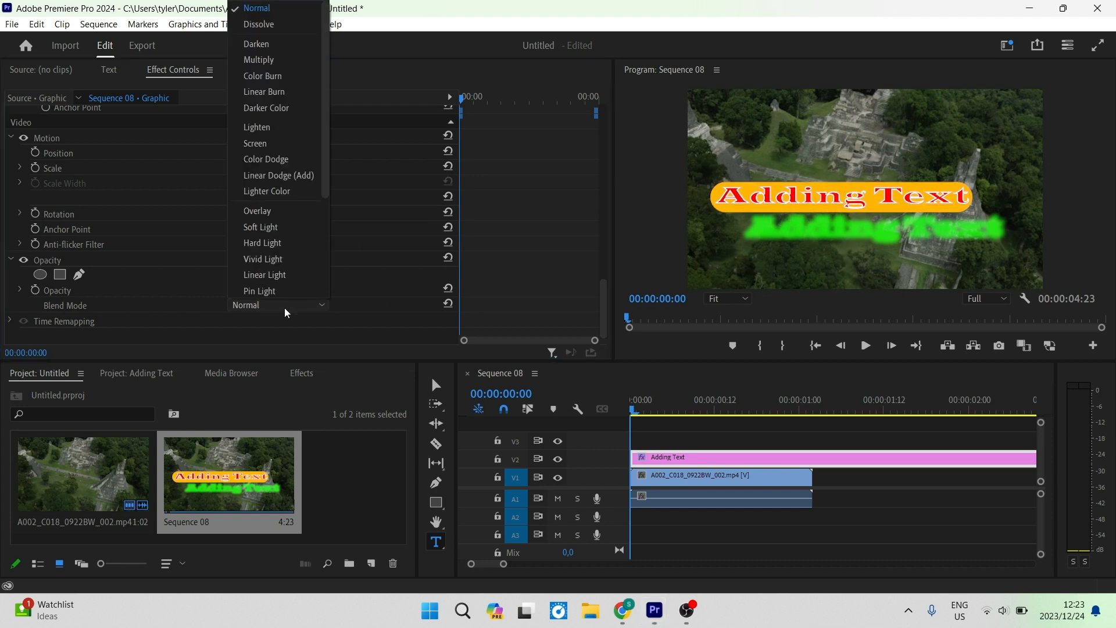
pyautogui.click(280, 211)
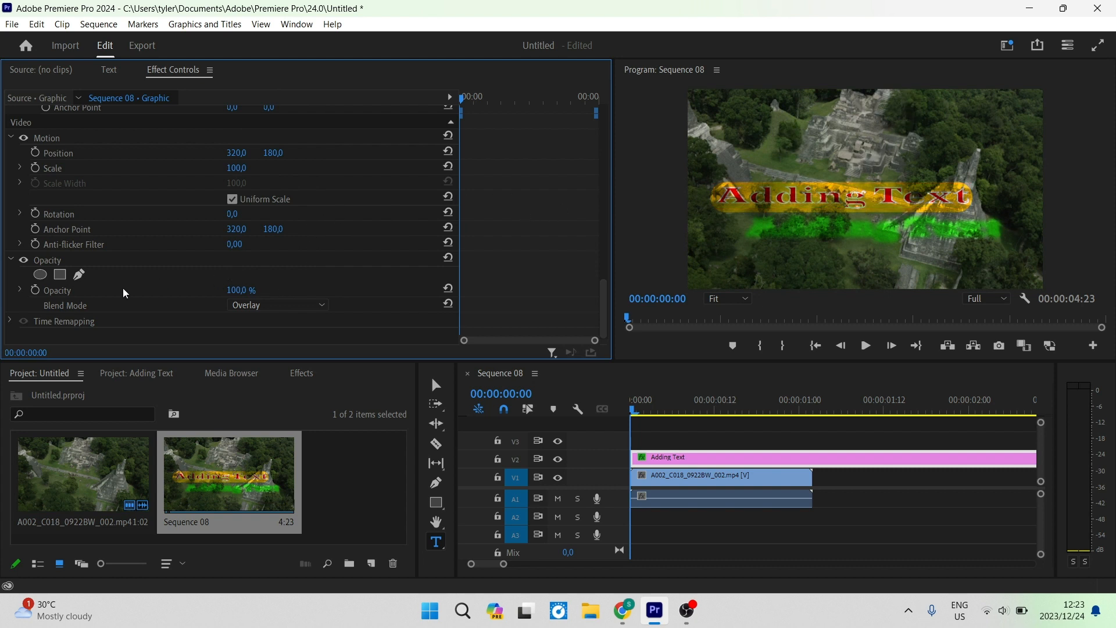
# Move the playhead along the graphic clip to preview the title.
pyautogui.click(12, 320)
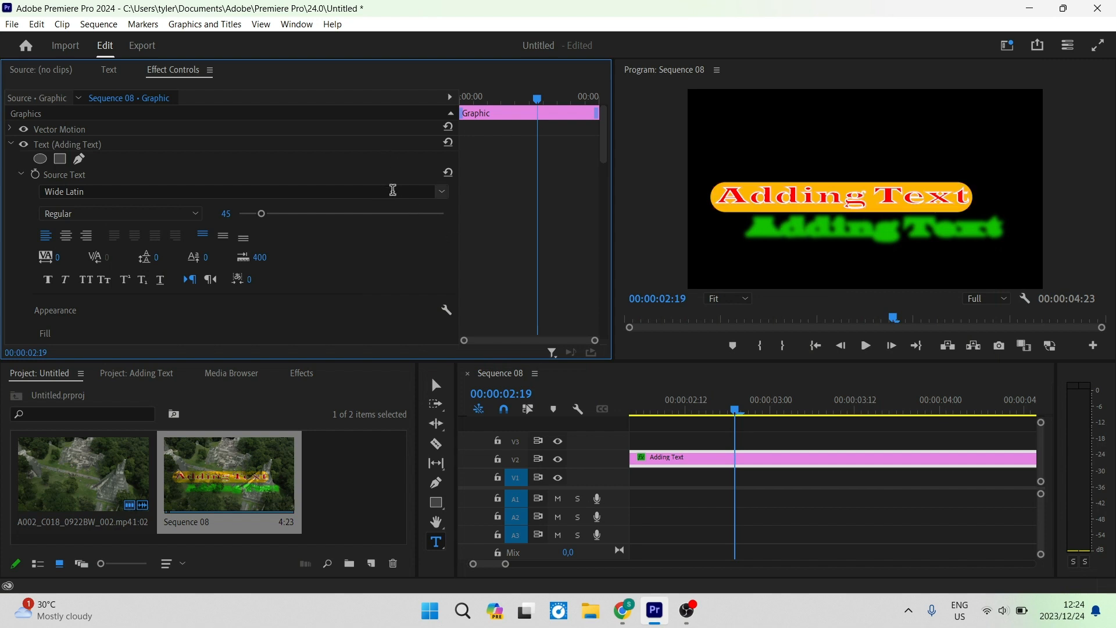
pyautogui.click(512, 98)
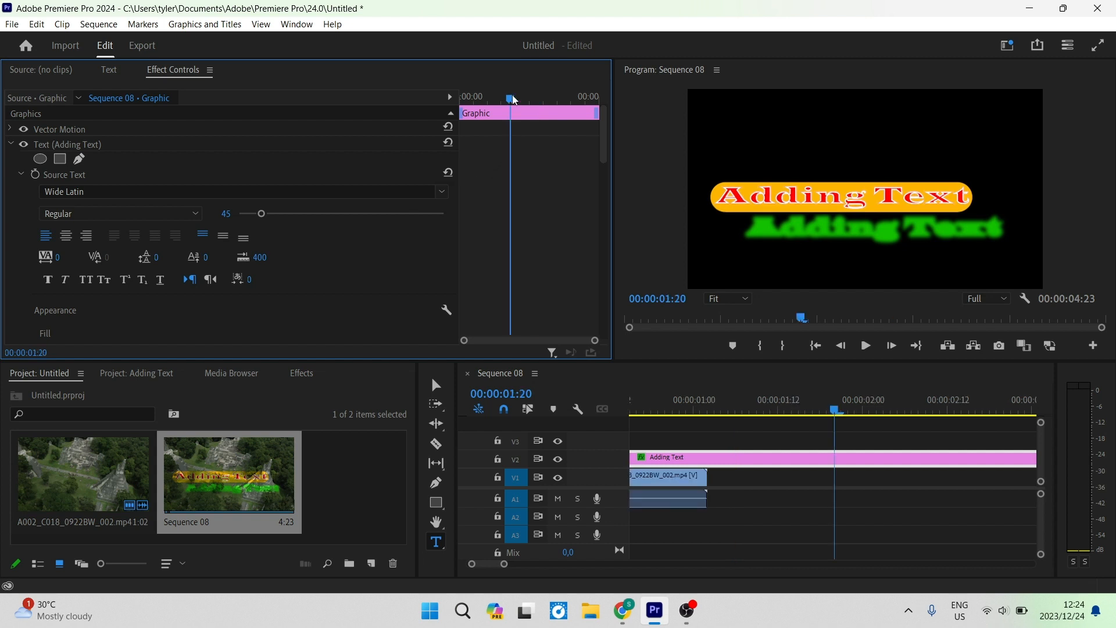